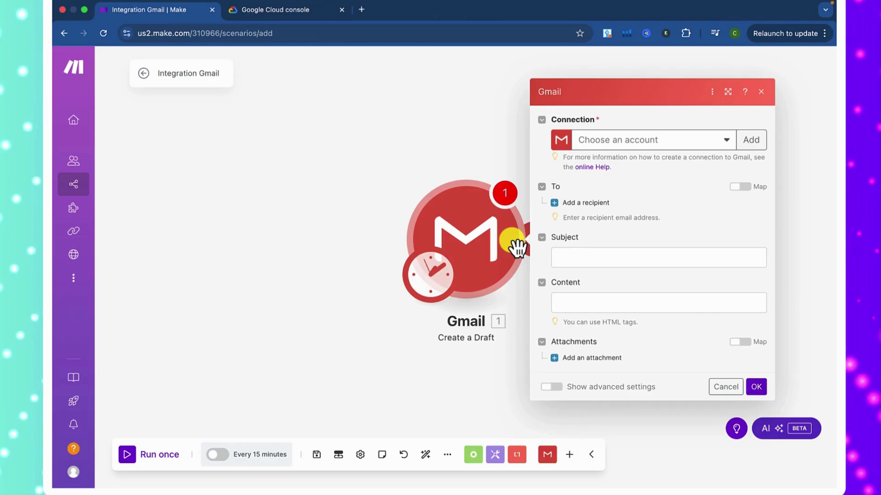
- Start a new Gmail connection for the Create a Draft module, which gets the default name 'My Google Restricted connection'
left_click(749, 139)
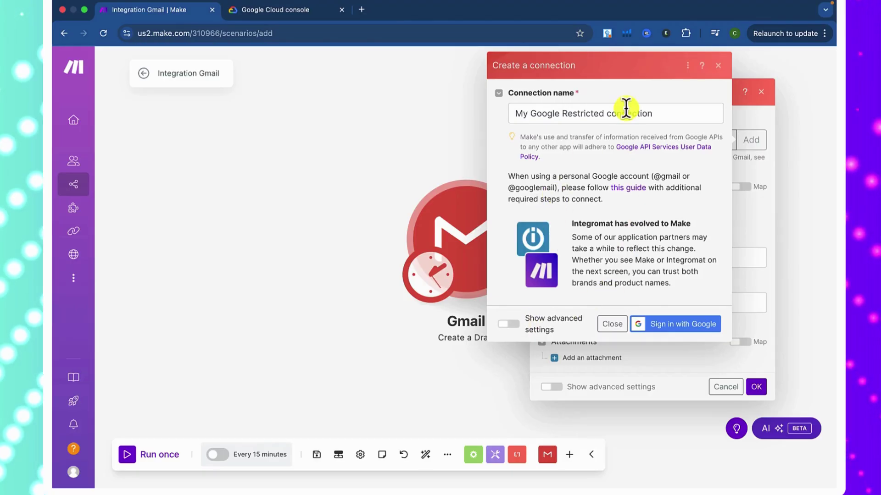
- Rename the new Gmail connection to V3 and reveal its empty Client ID and Client Secret fields
left_click(718, 66)
left_click(751, 140)
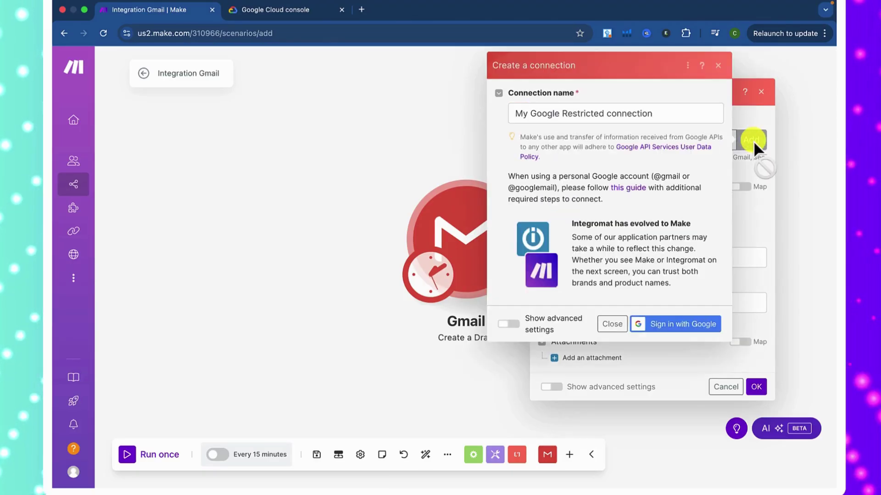
left_click(621, 114)
triple_click(620, 115)
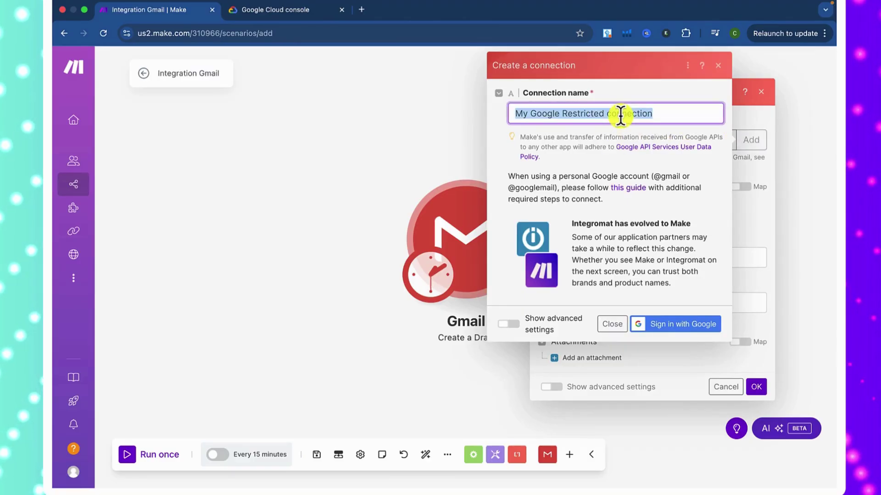
type("V3")
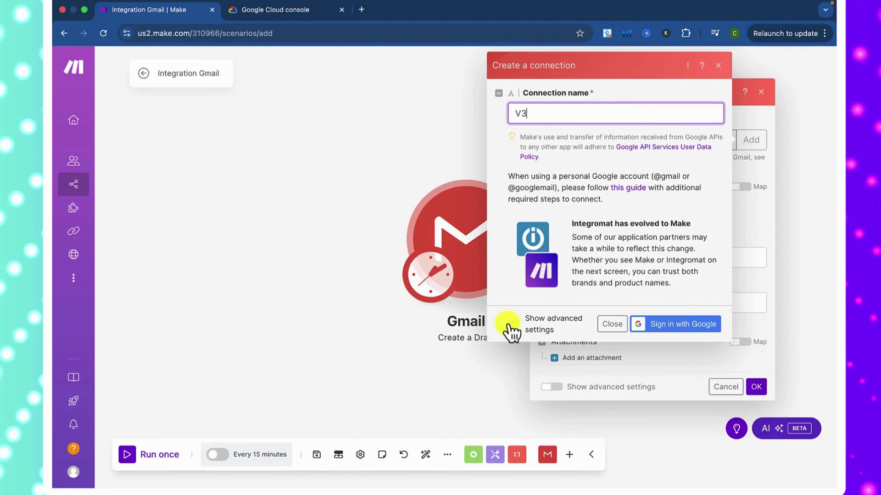
left_click(509, 327)
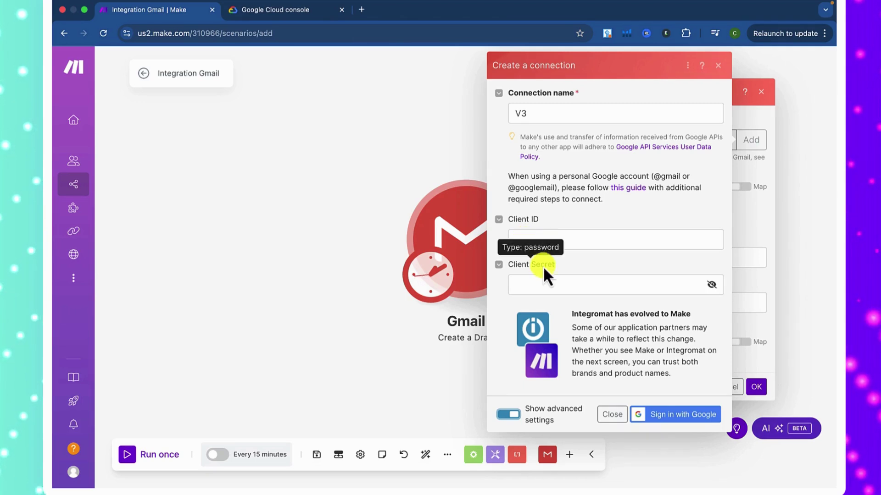
- Search 'google console' in a new tab and open the Google Cloud console for the Make v3 project
left_click(271, 11)
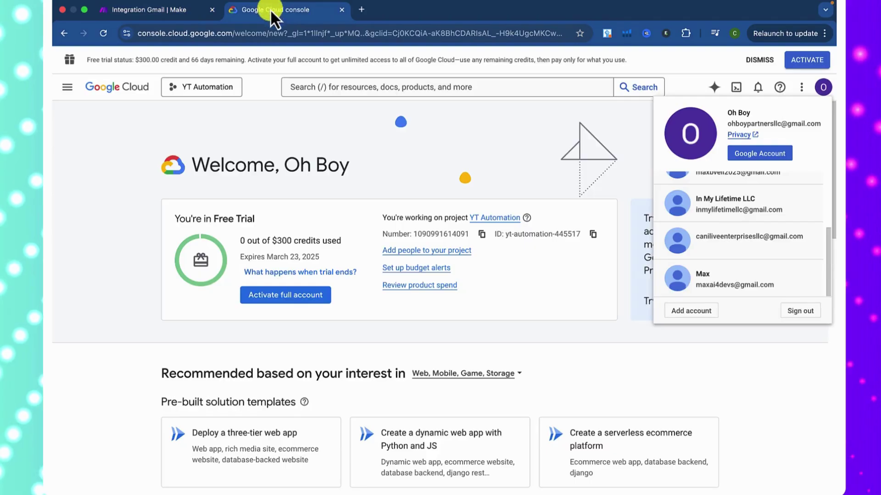
left_click(361, 11)
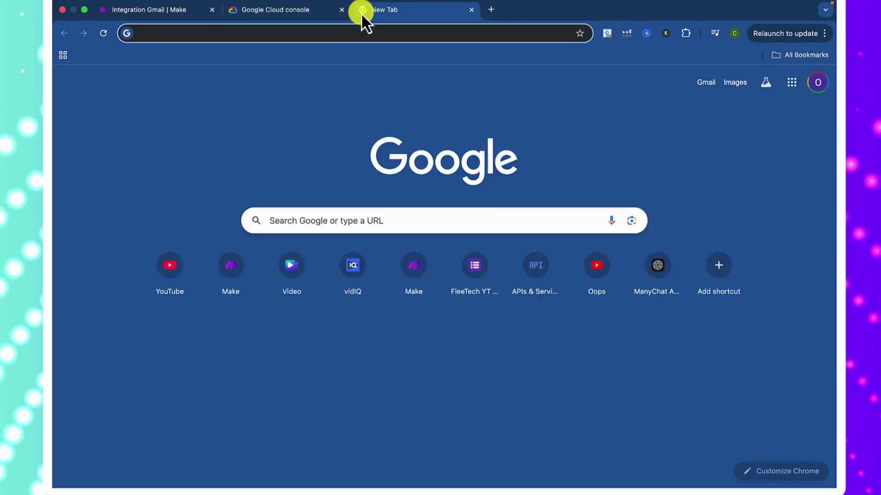
type("go")
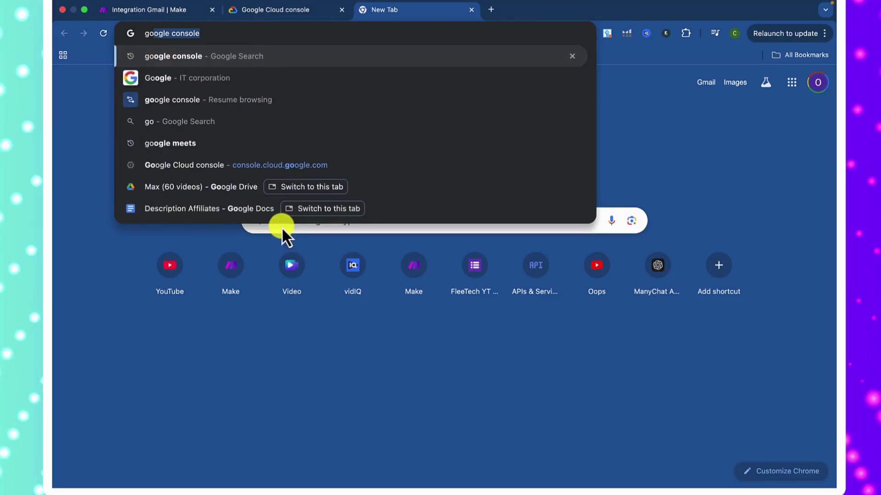
key("Return")
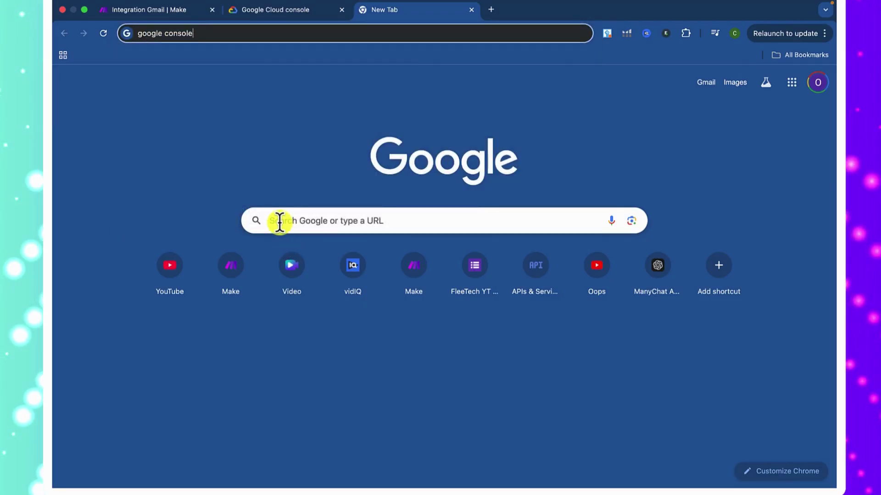
key("Return")
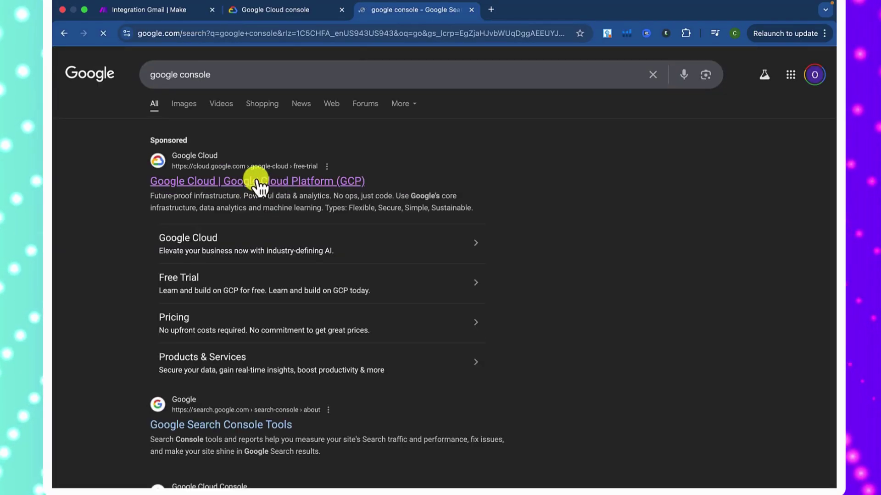
left_click(260, 183)
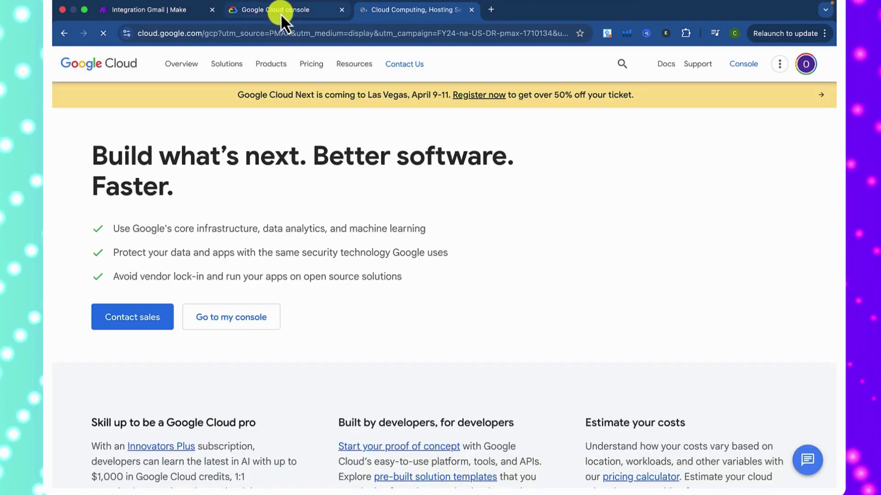
left_click(746, 66)
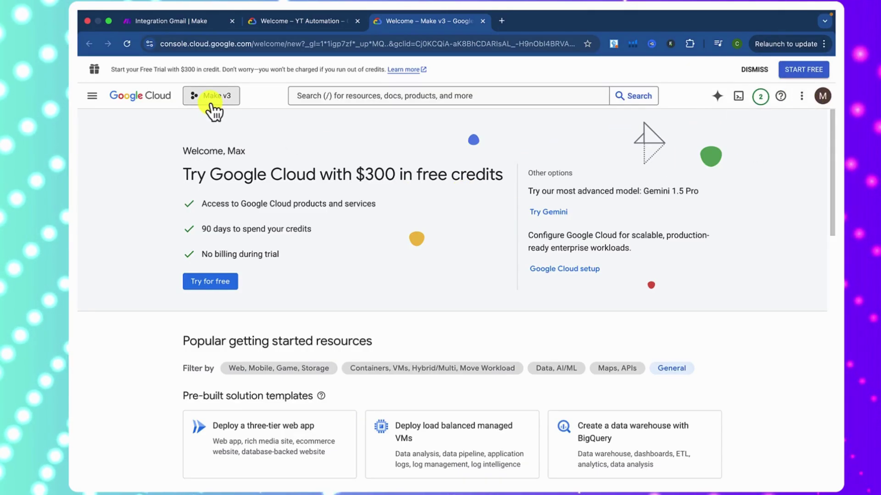
- Create a new Google Cloud project named 'Make V3 test'
left_click(211, 105)
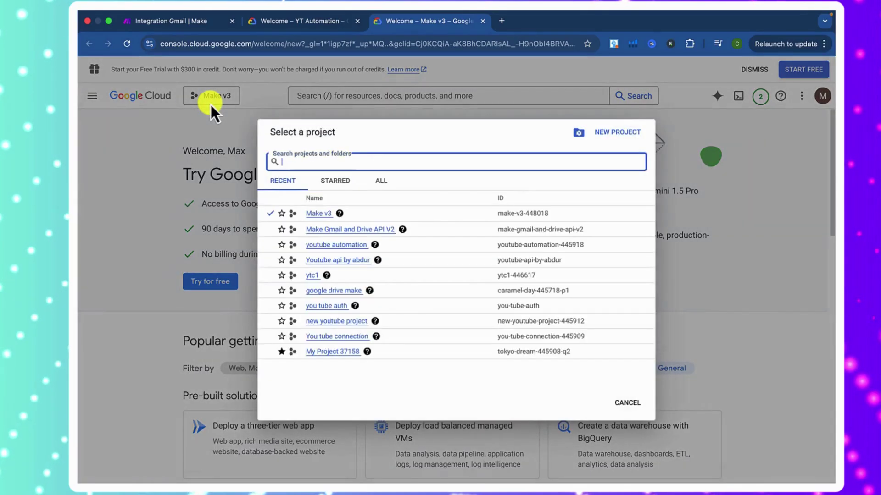
left_click(618, 132)
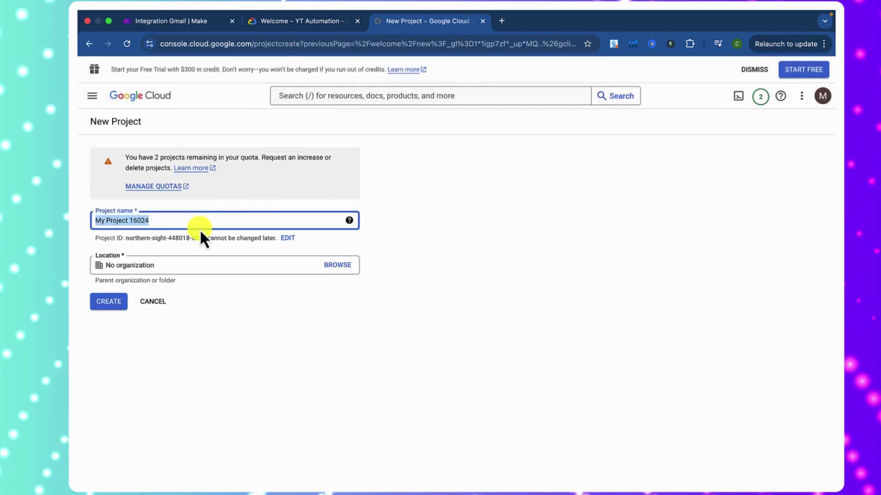
type("Make")
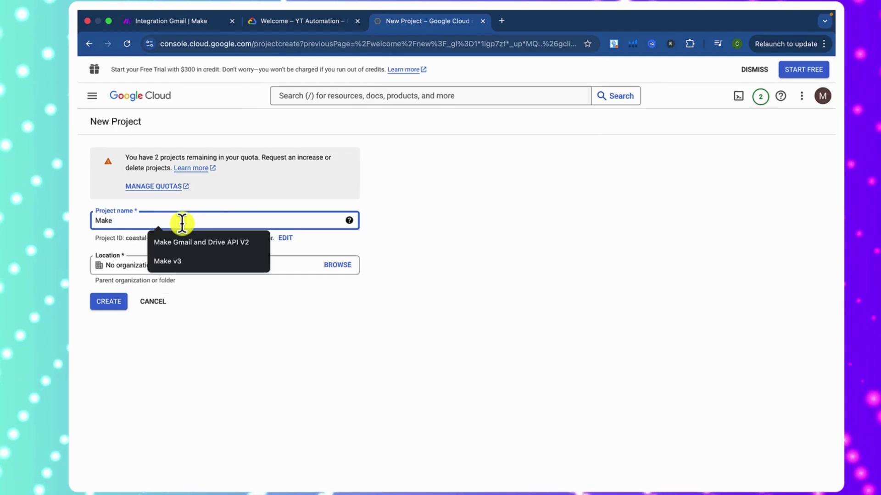
type(" V")
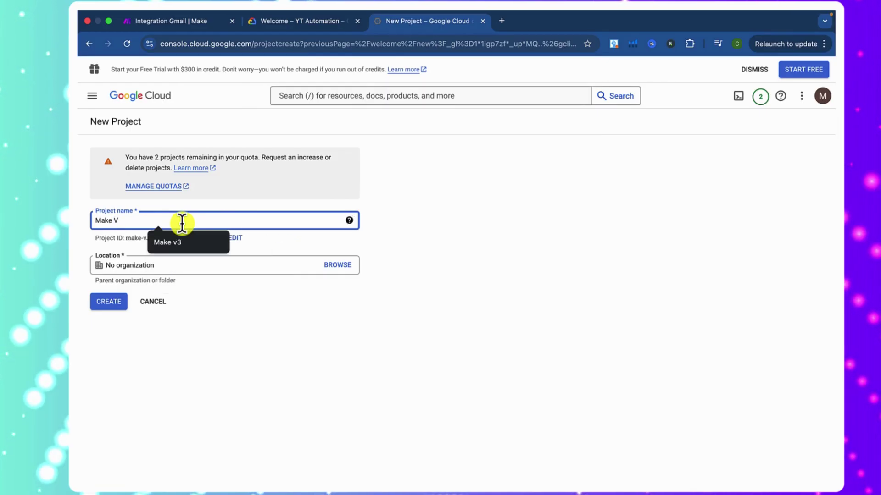
type("#")
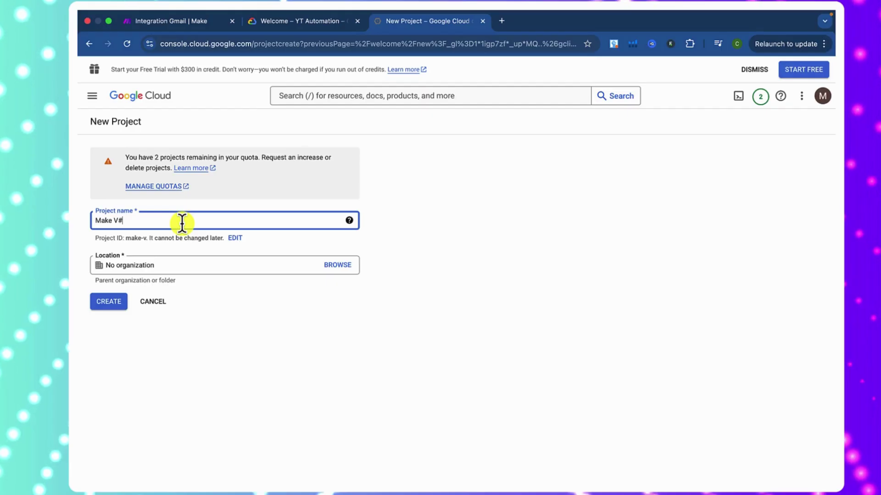
key("BackSpace")
type("3")
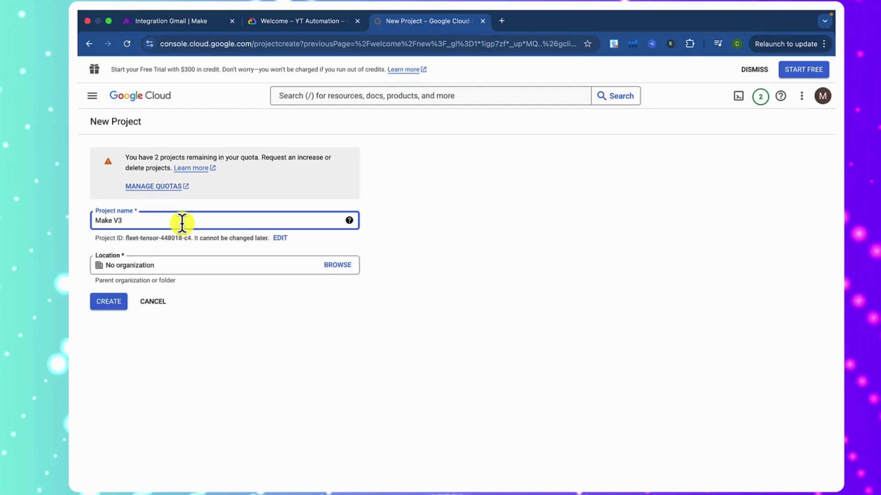
type(" test")
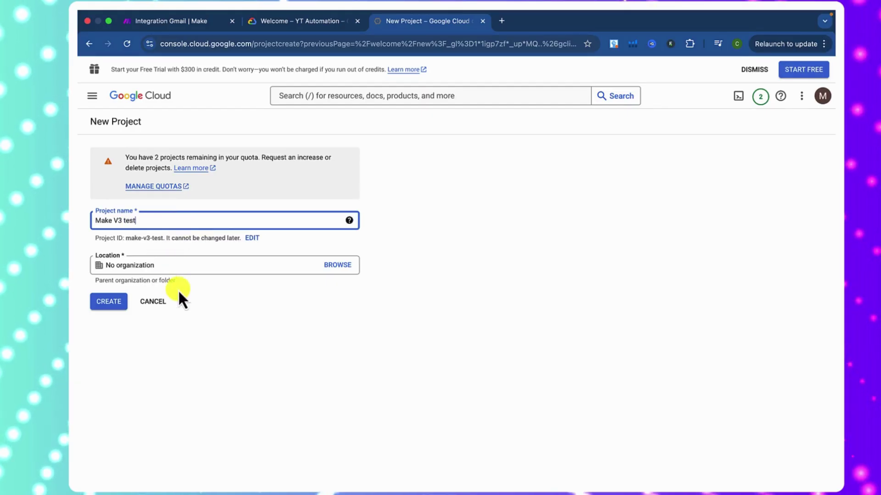
left_click(105, 302)
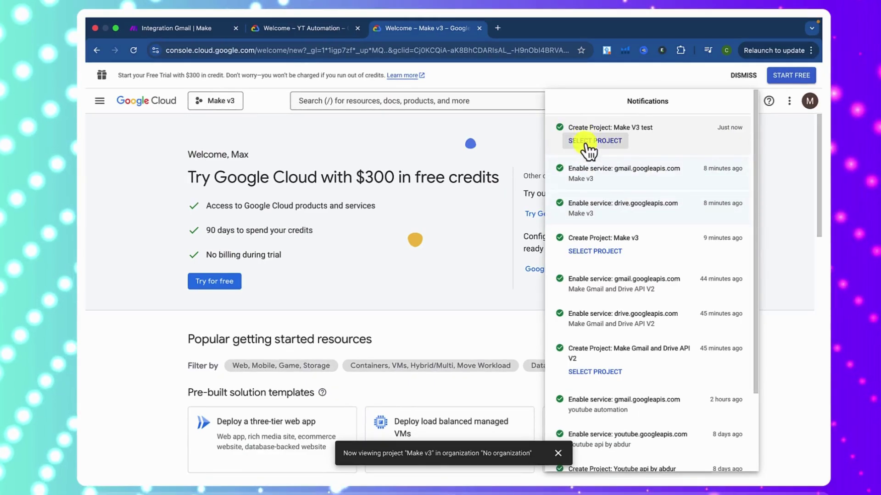
- Switch to the Make V3 test project and enable the Google Drive API
left_click(589, 145)
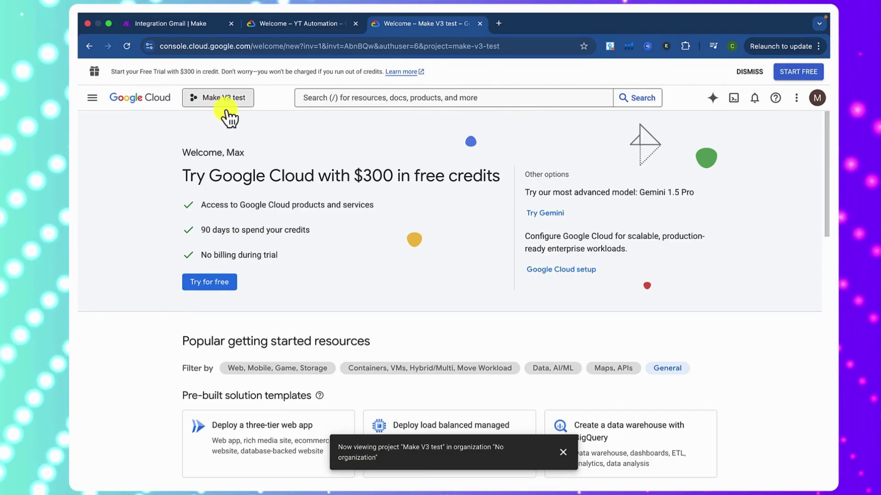
left_click(381, 99)
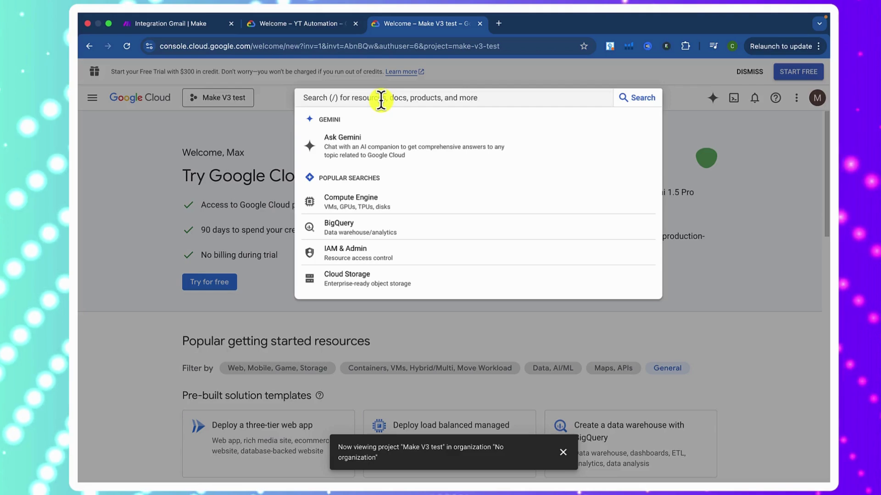
type("google drive")
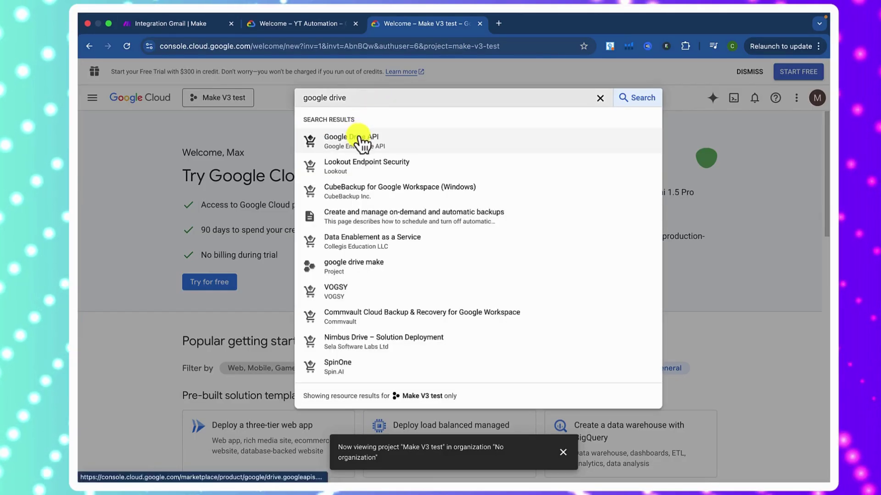
left_click(359, 137)
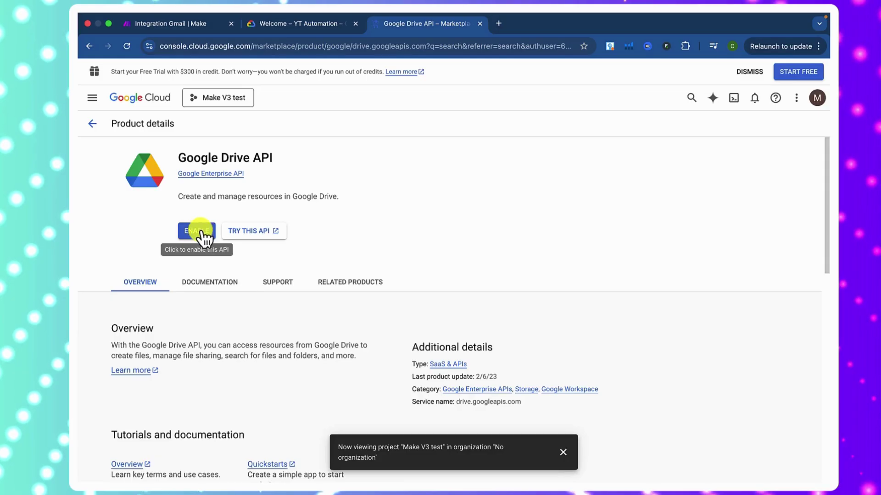
left_click(205, 230)
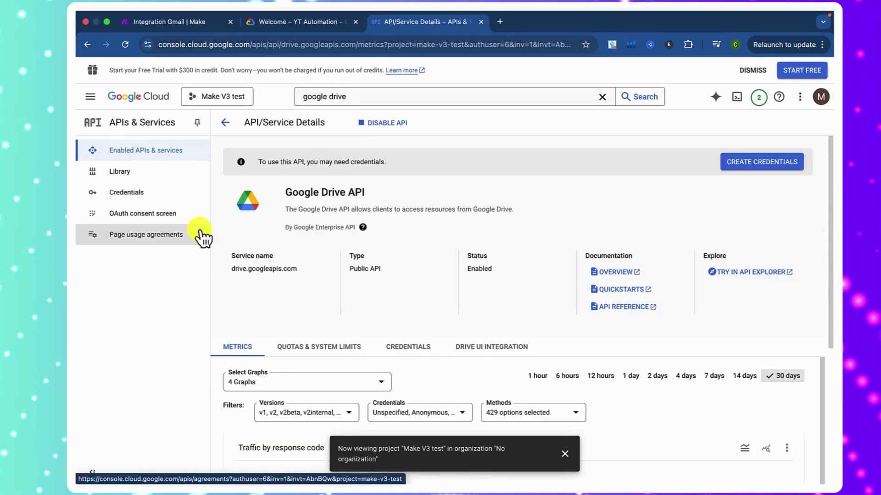
- Search for the Gmail API and enable it for the project too
triple_click(346, 101)
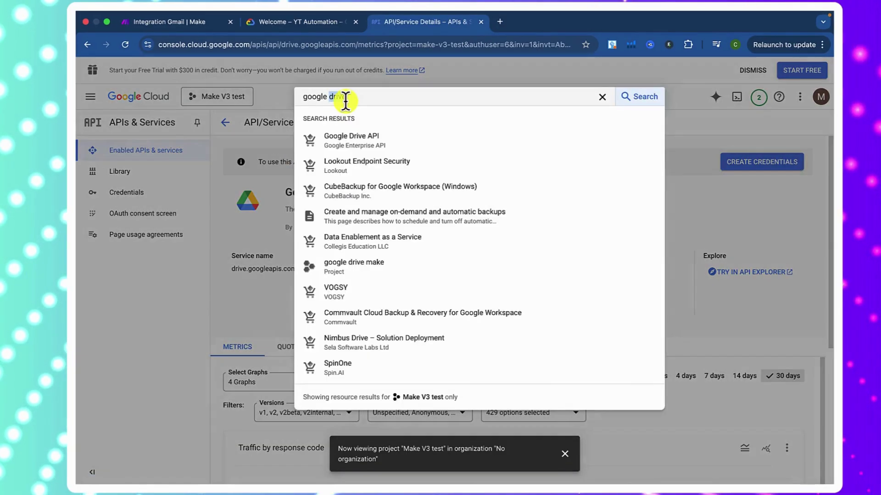
type("gmail")
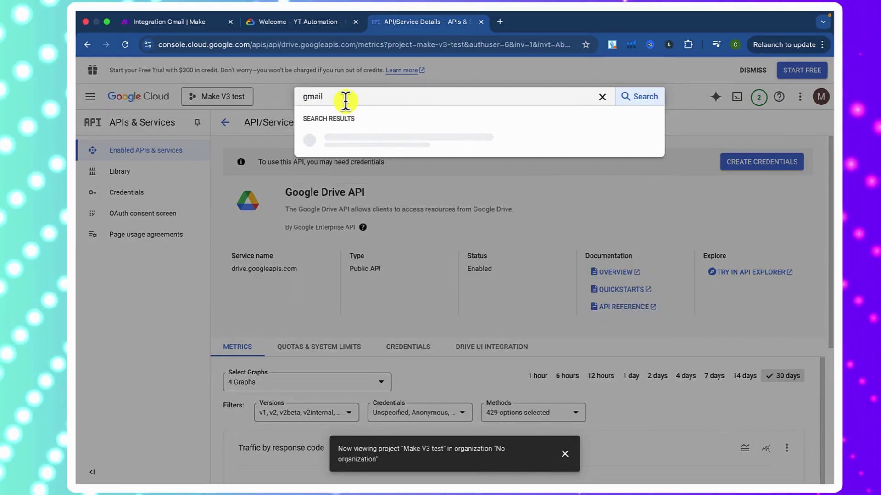
left_click(356, 146)
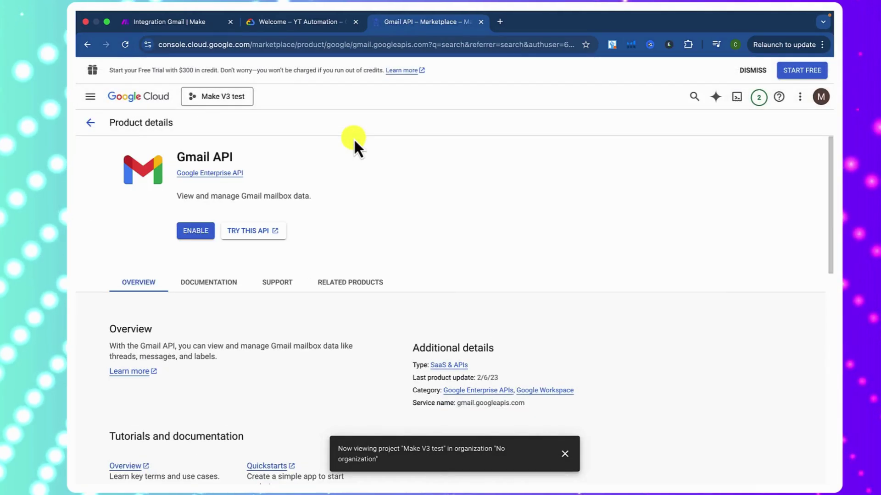
left_click(199, 234)
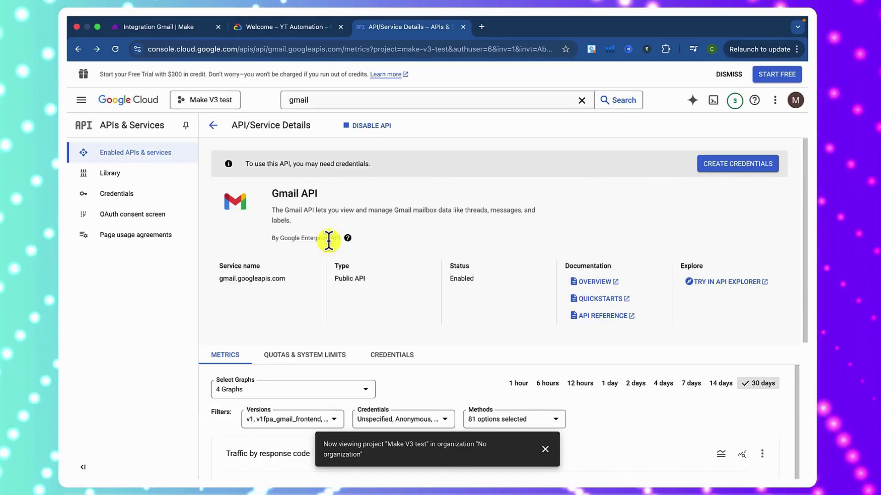
- Start an External OAuth consent screen app named Make, using the account address as support e-mail
left_click(139, 201)
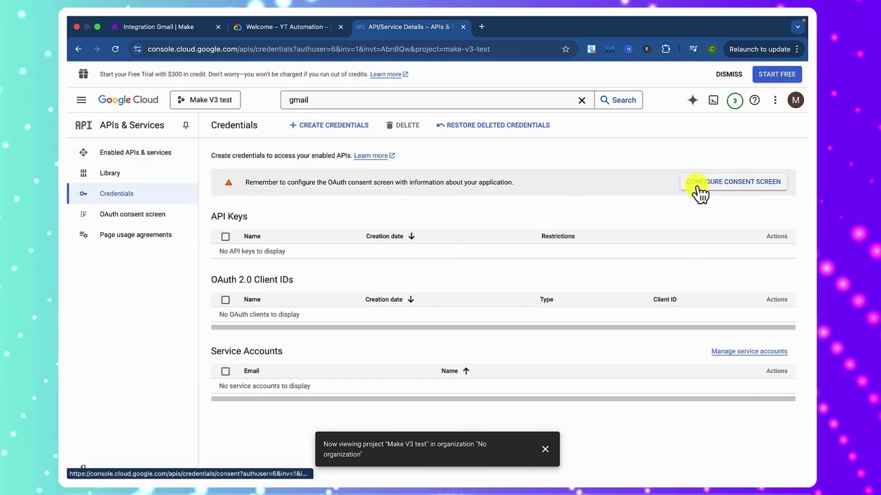
left_click(695, 183)
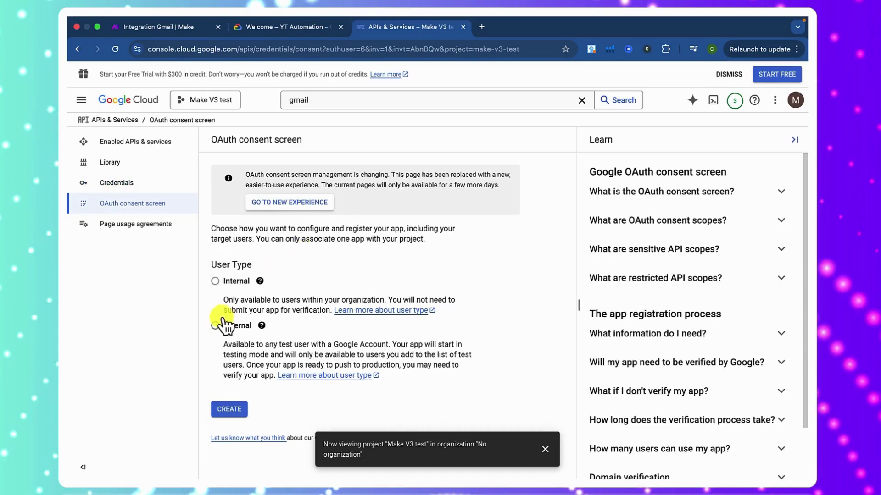
left_click(214, 326)
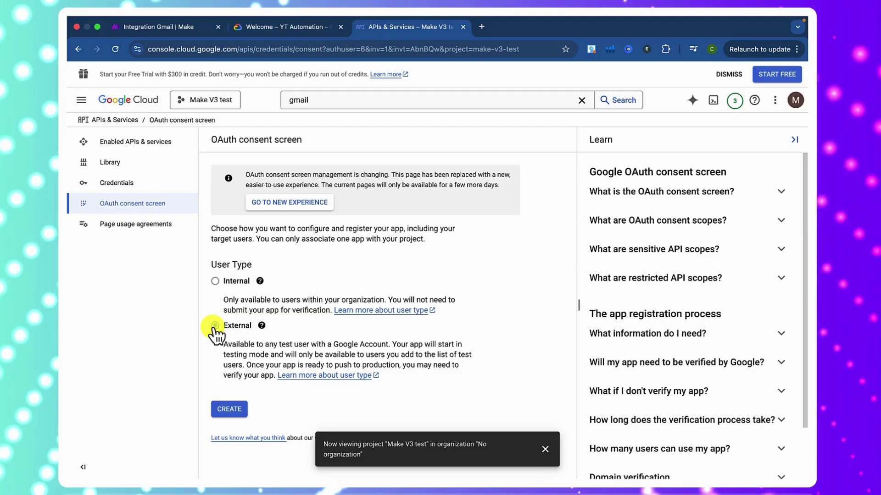
left_click(228, 409)
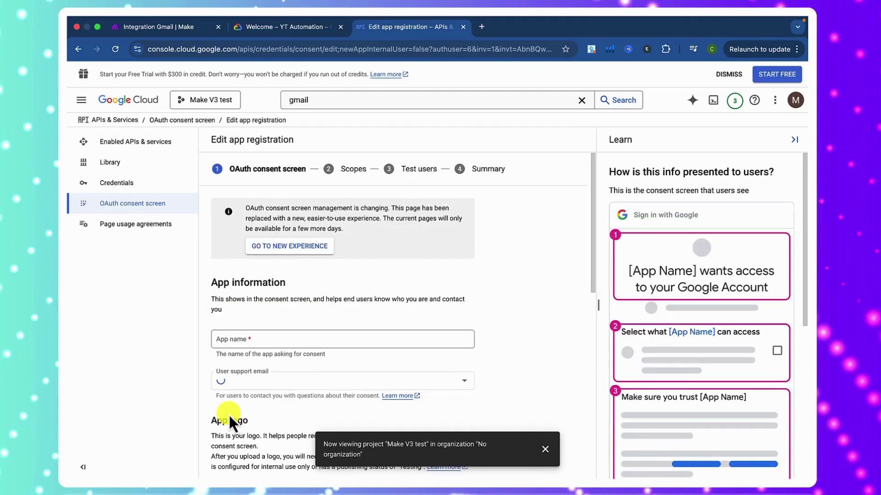
left_click(250, 340)
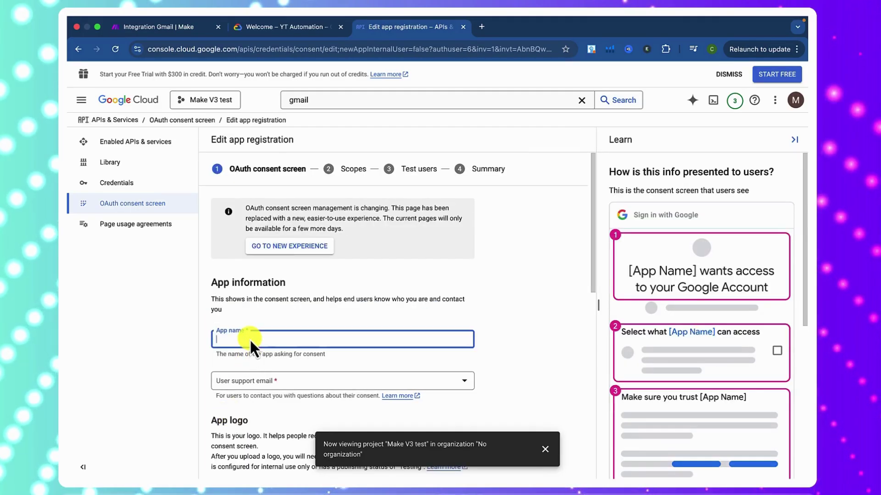
type("Mak")
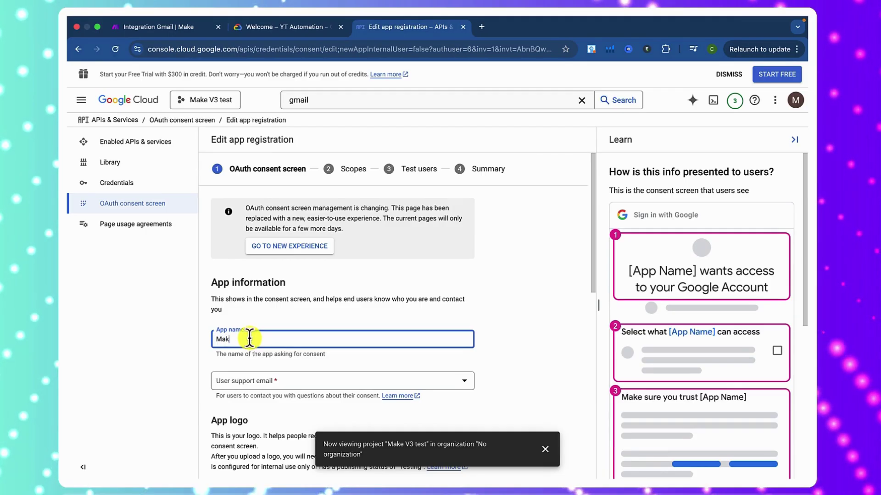
type("e")
left_click(235, 383)
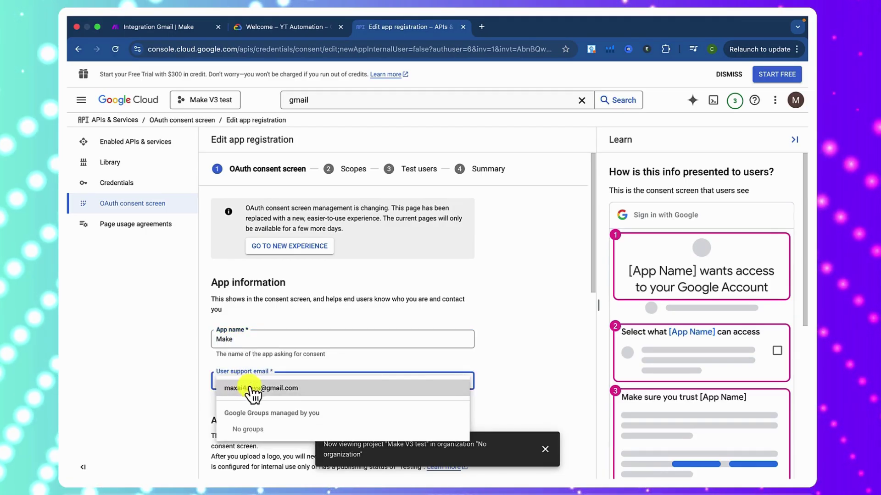
left_click(251, 389)
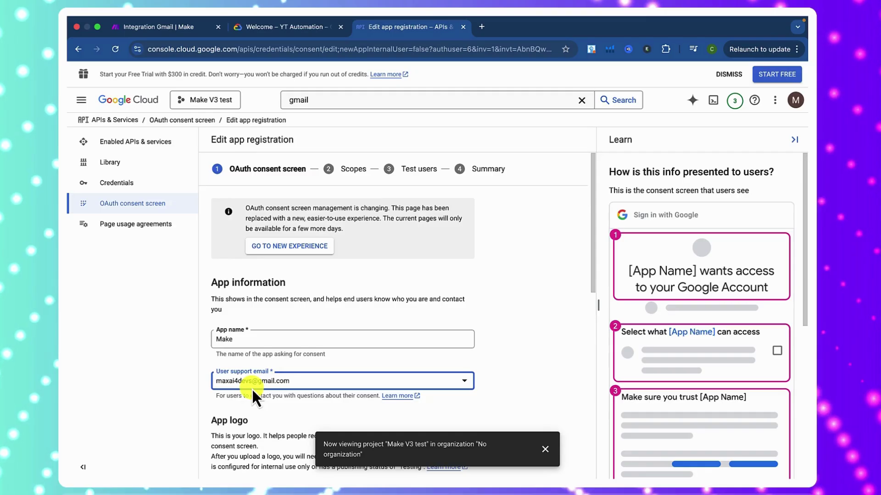
- Add Make.com and integromat.com as authorized domains
scroll(252, 389, "down", 5)
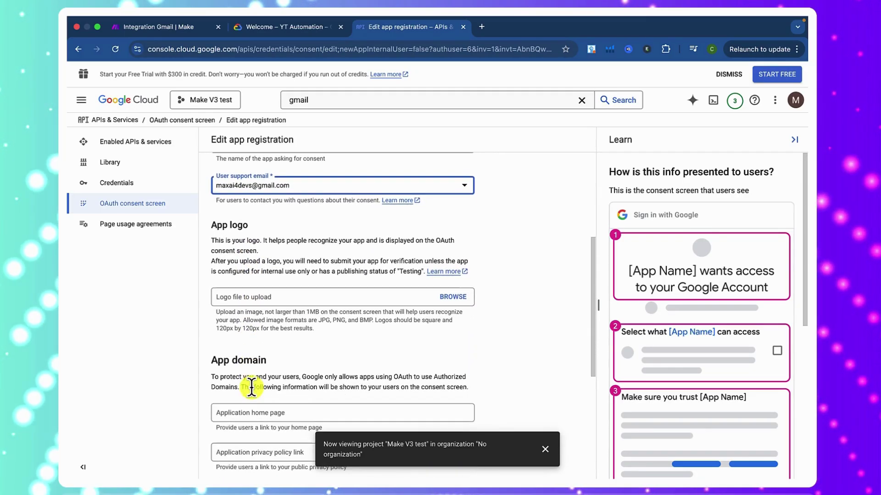
scroll(242, 353, "down", 1)
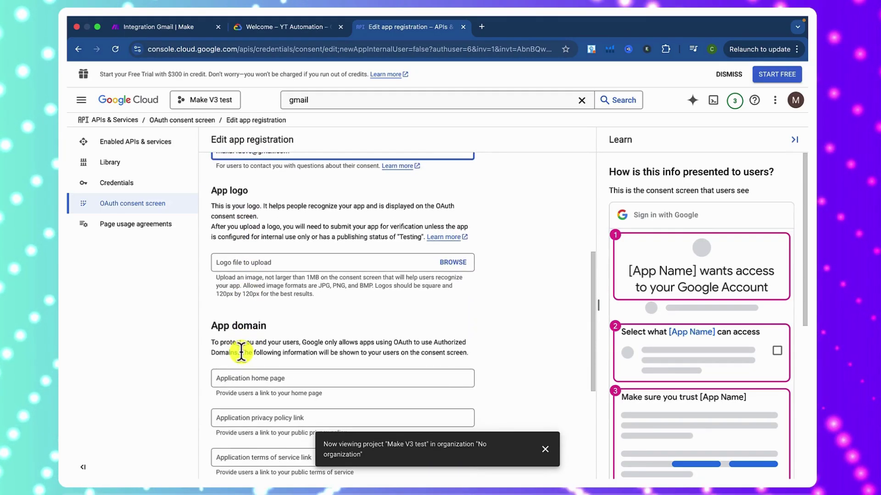
scroll(241, 353, "down", 5)
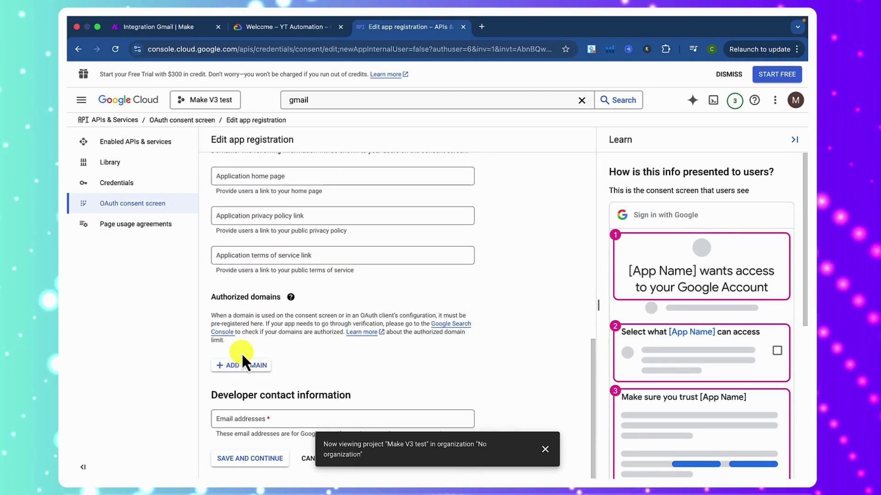
left_click(243, 364)
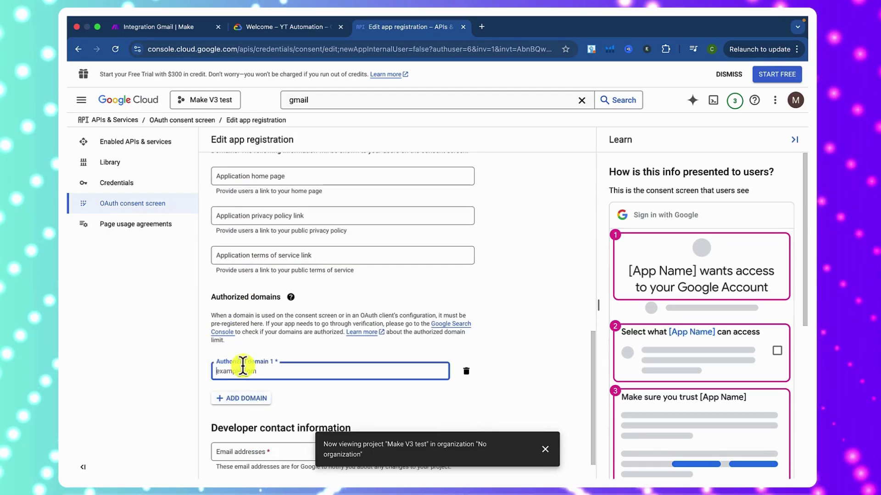
type("m")
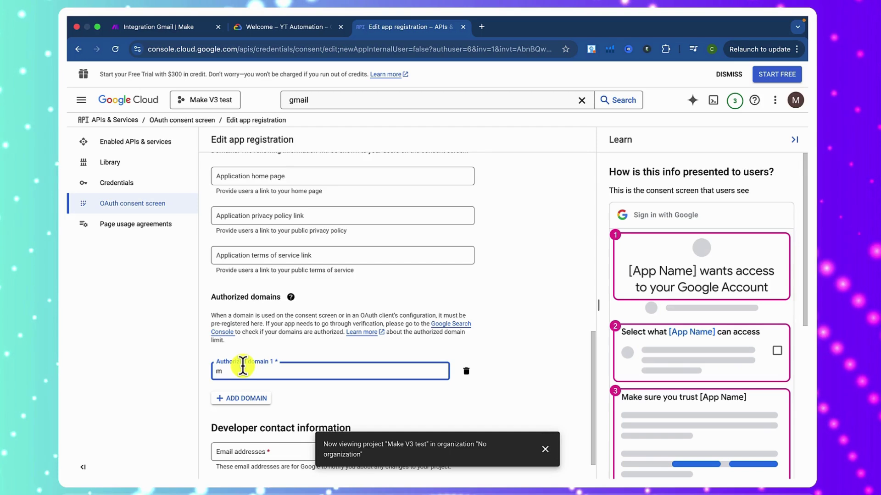
key("BackSpace")
type("Ma")
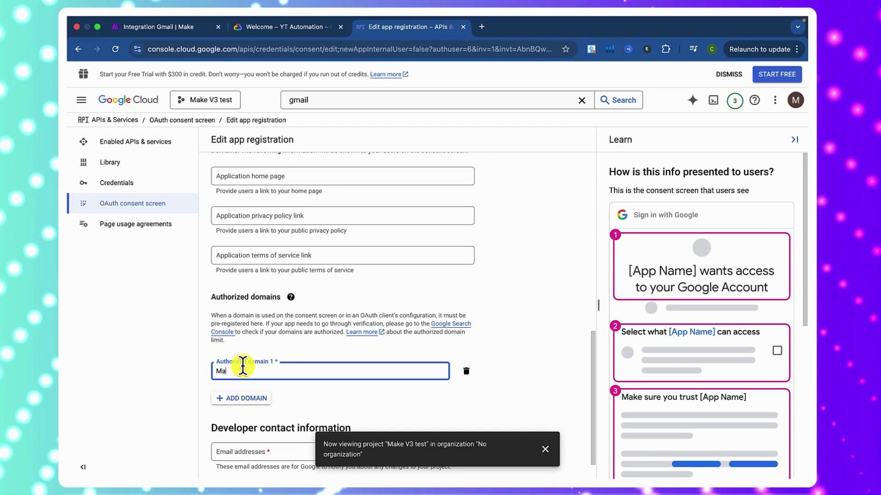
type("ke")
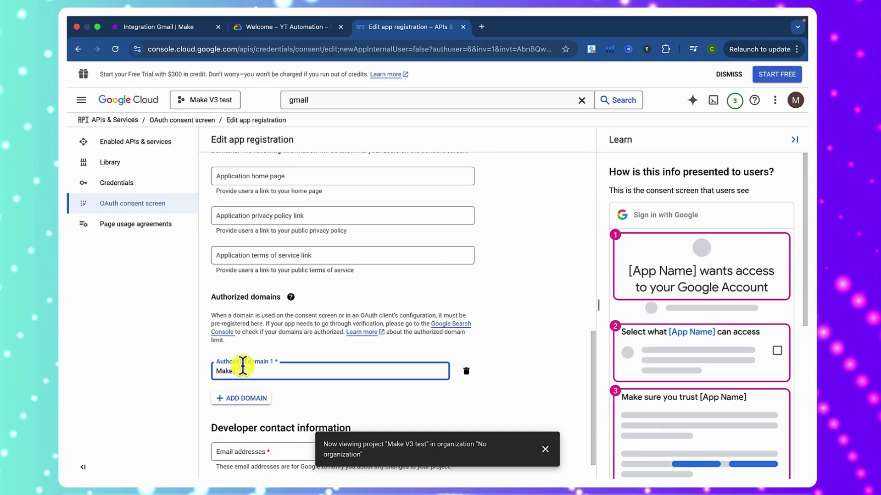
type(".com")
key("Return")
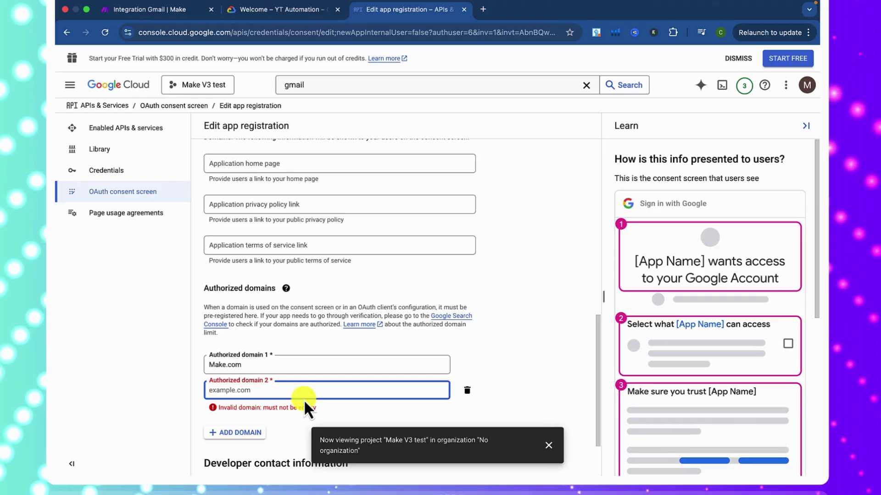
type("in")
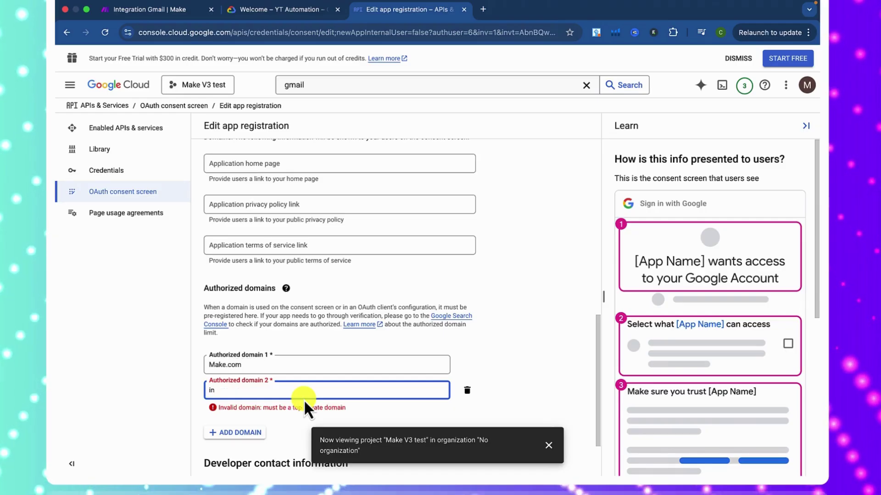
type("tegro")
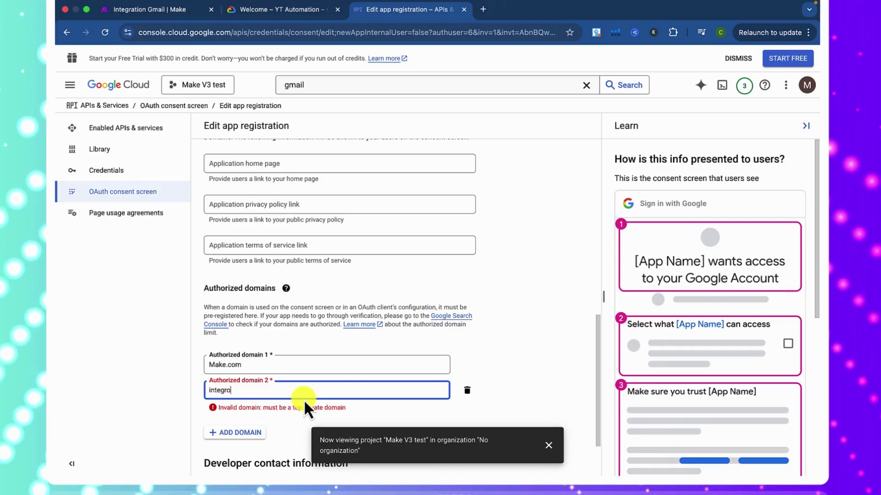
type("mat")
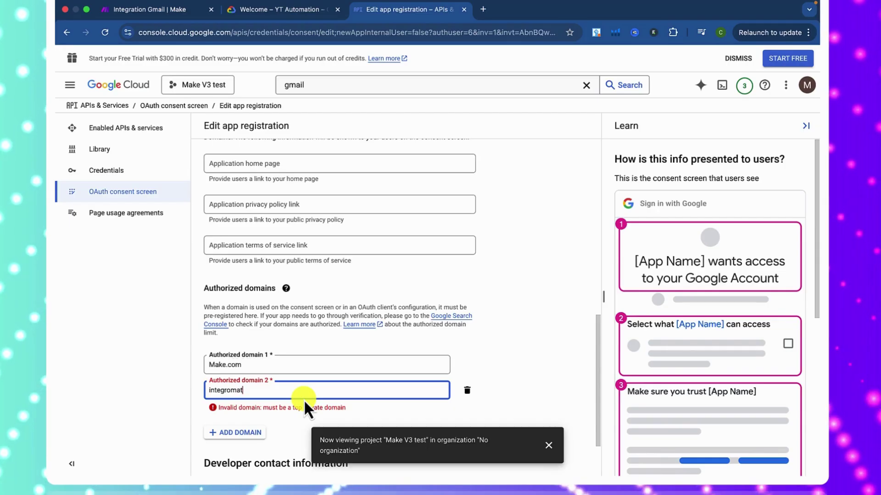
type(".com")
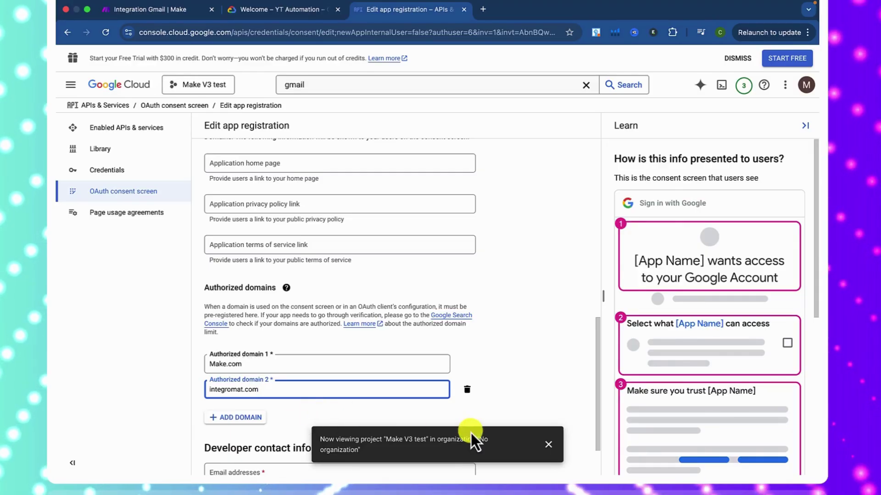
left_click(548, 445)
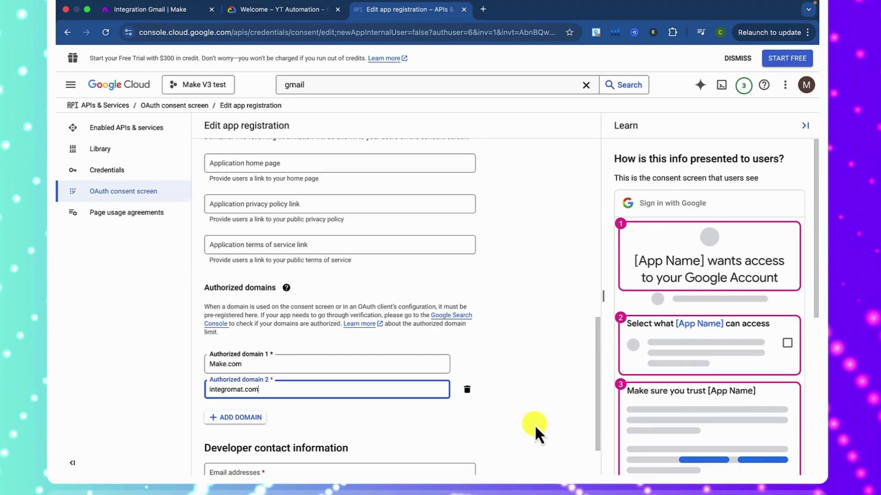
left_click(498, 390)
- Enter the developer contact e-mail address and save the app information
scroll(499, 390, "down", 1)
scroll(500, 389, "down", 1)
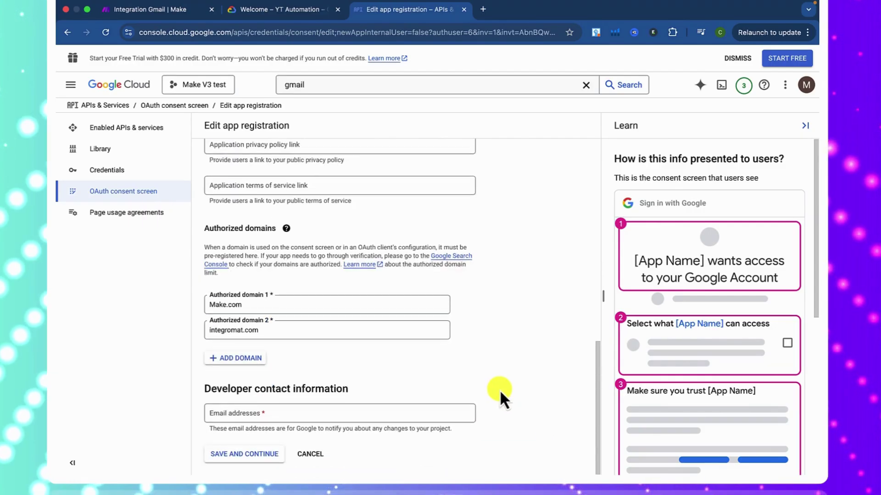
left_click(291, 413)
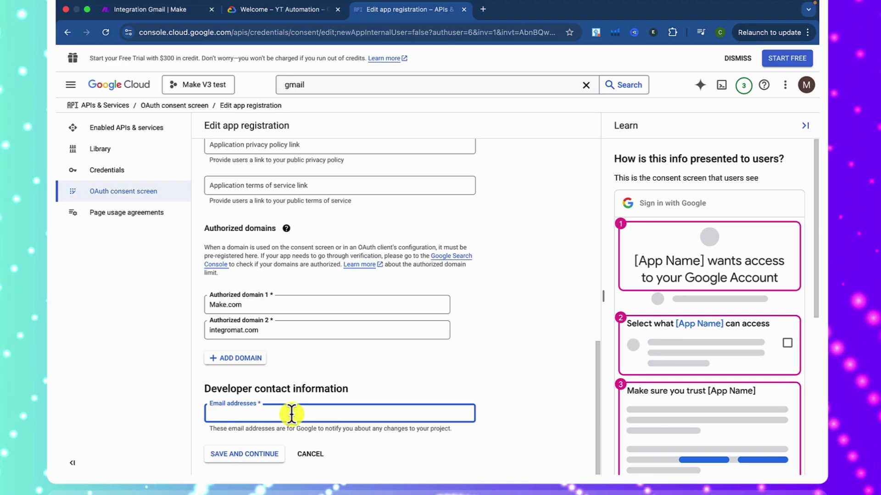
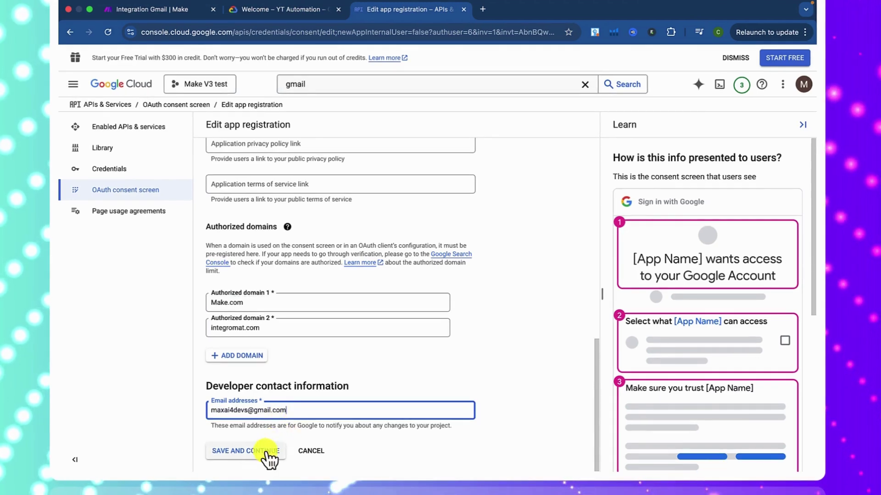
left_click(263, 452)
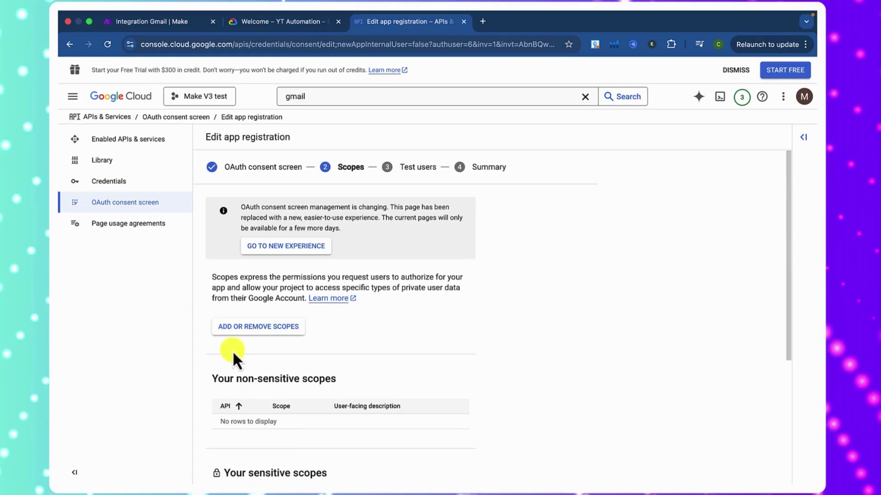
- Filter scopes to Google Drive API, select them all, and add them, including drive.file and drive.appdata
left_click(225, 328)
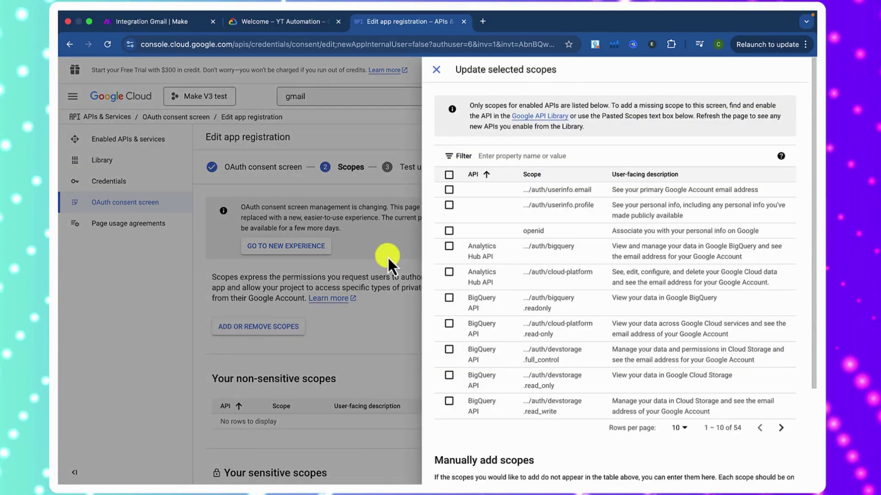
left_click(514, 155)
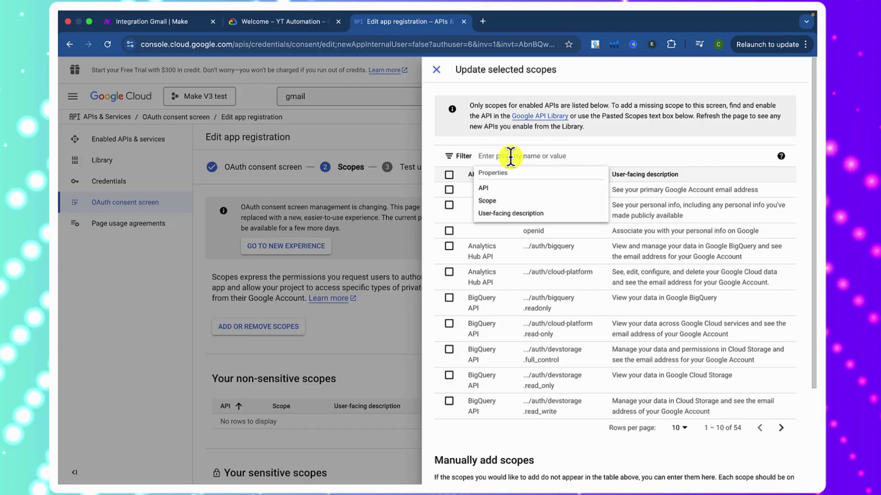
type("googl")
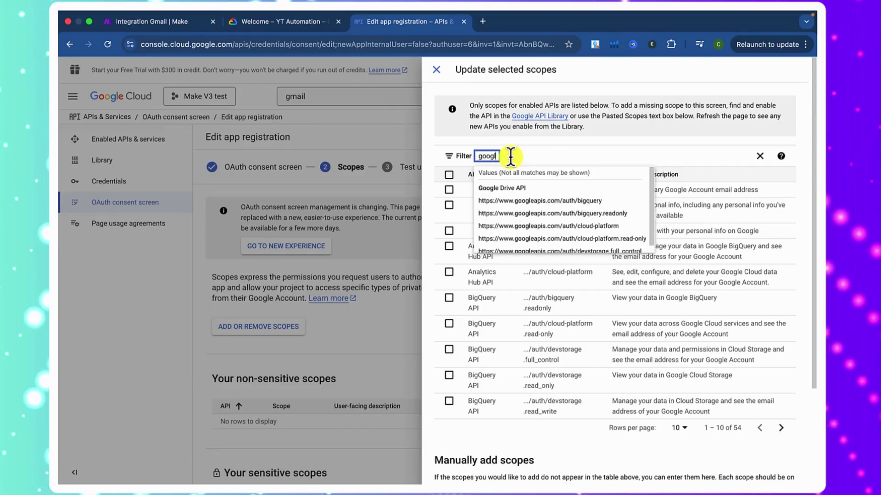
left_click(513, 188)
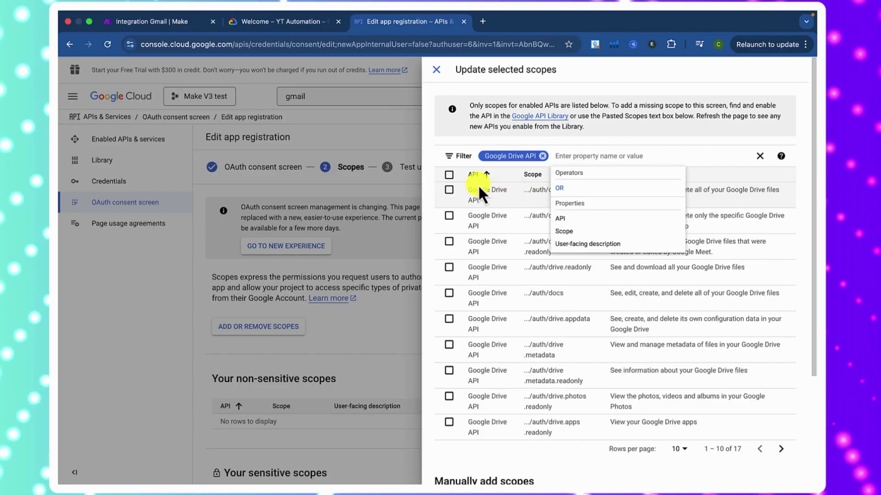
scroll(480, 213, "down", 3)
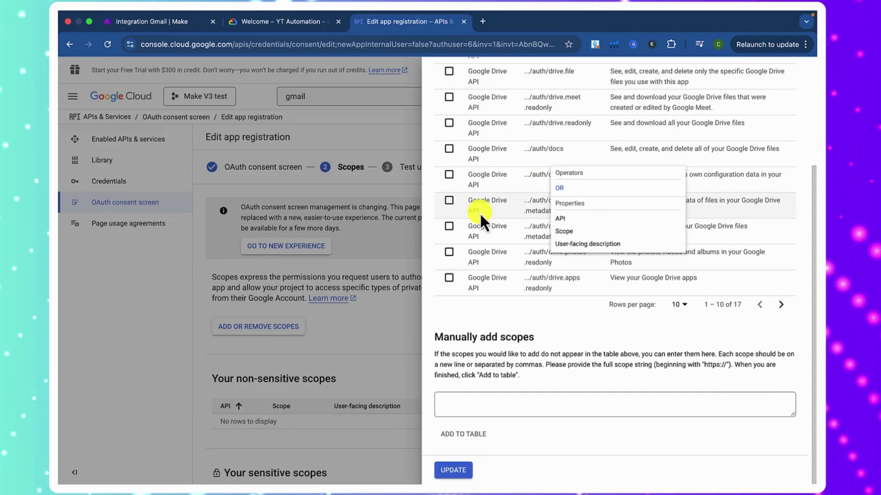
scroll(480, 212, "up", 3)
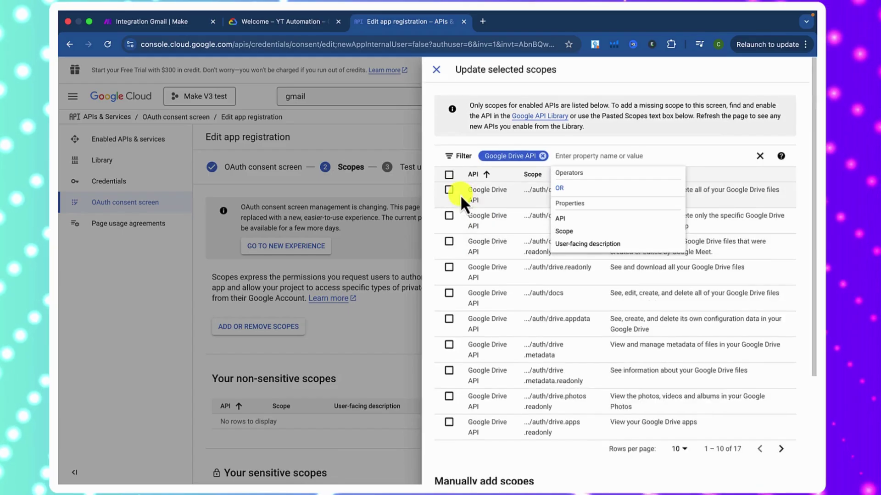
left_click(449, 176)
left_click(450, 176)
scroll(481, 209, "down", 2)
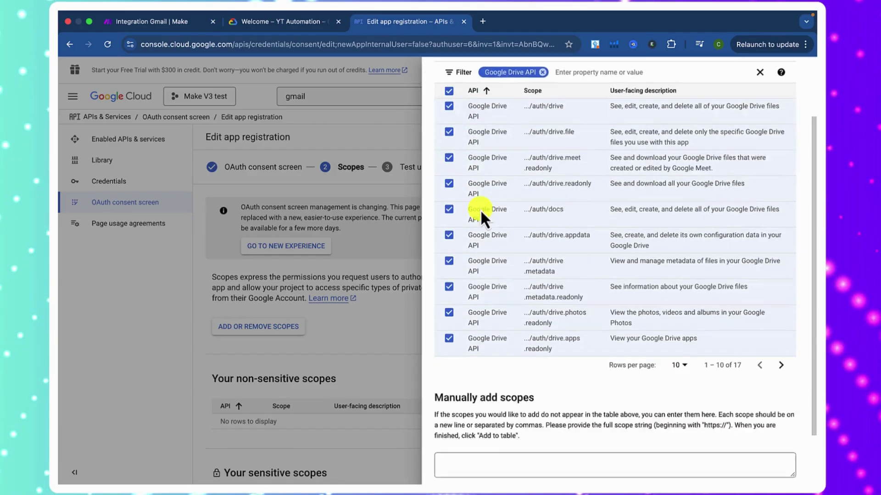
scroll(480, 209, "down", 2)
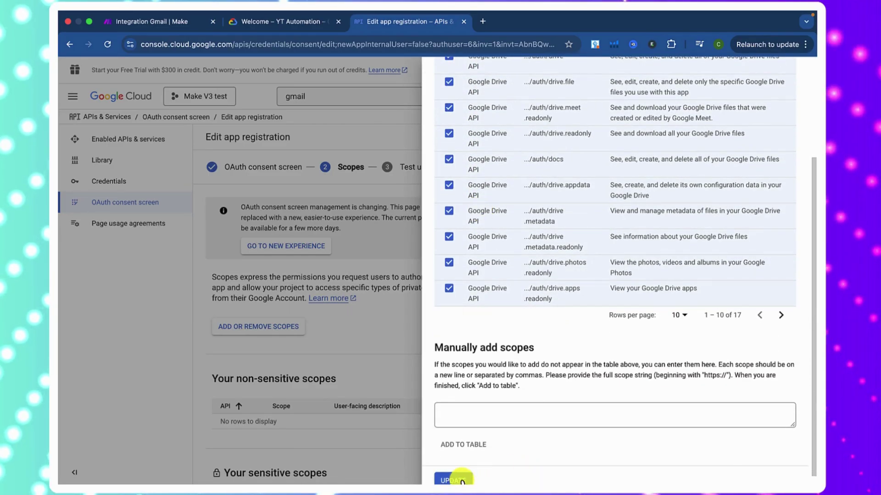
left_click(462, 480)
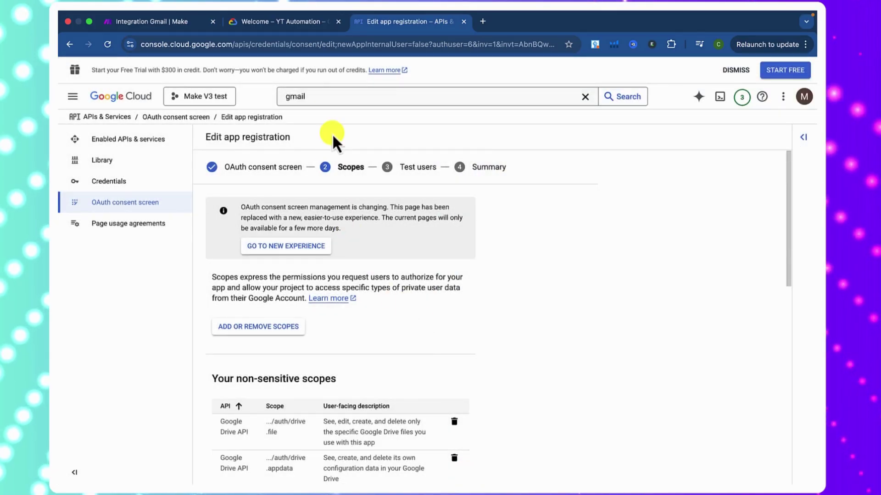
- Add all Gmail API scopes, including gmail.send and mail.google.com, then review the scope tables
left_click(285, 327)
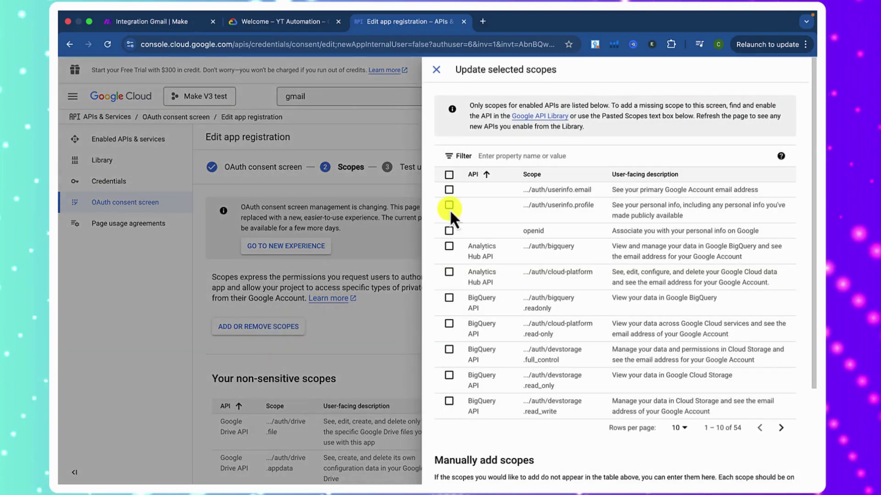
left_click(517, 154)
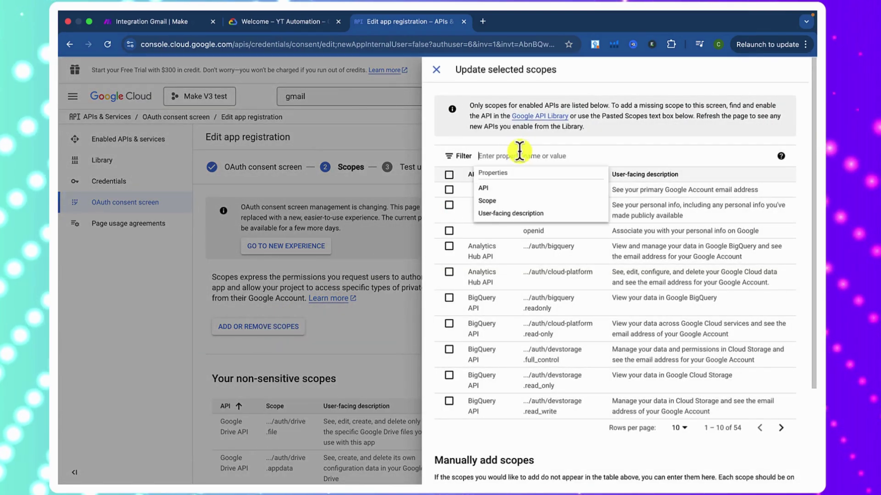
type("gm")
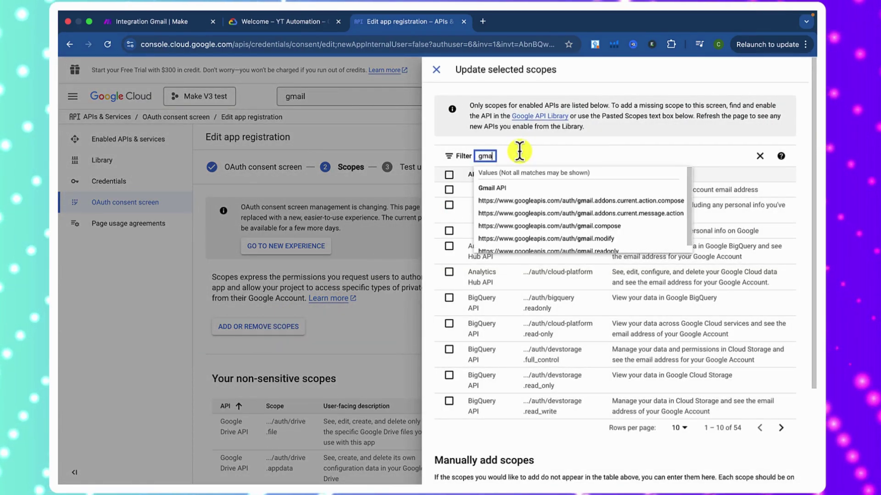
type("a")
left_click(504, 188)
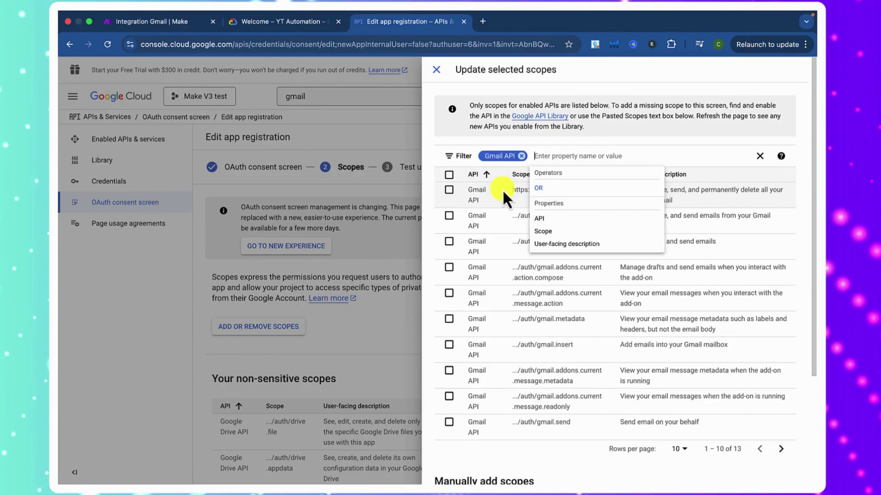
left_click(448, 176)
scroll(454, 206, "down", 3)
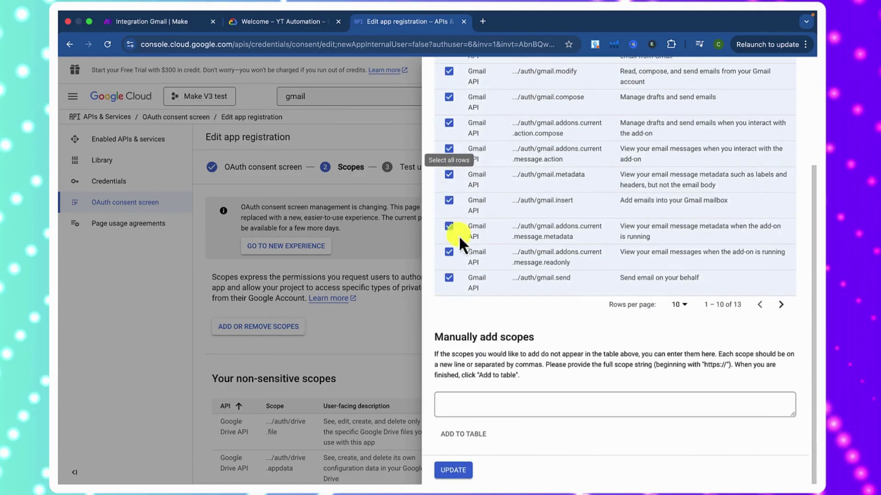
left_click(454, 471)
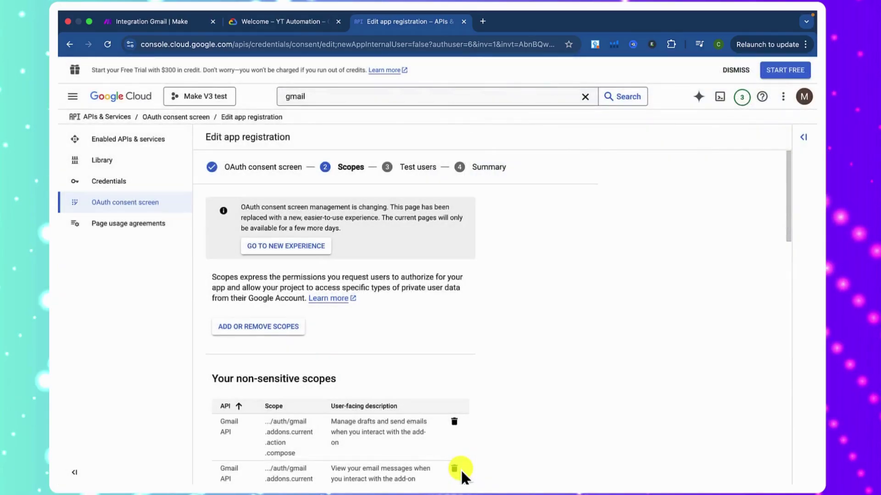
scroll(577, 390, "down", 5)
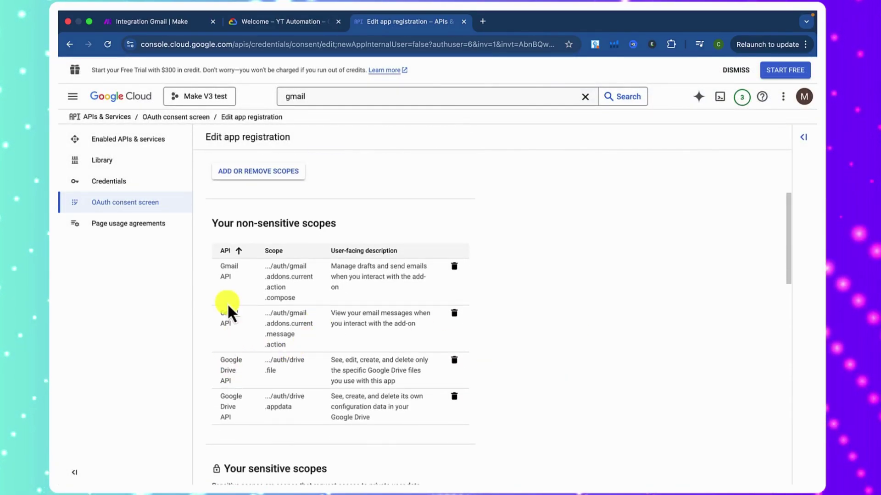
scroll(477, 321, "down", 7)
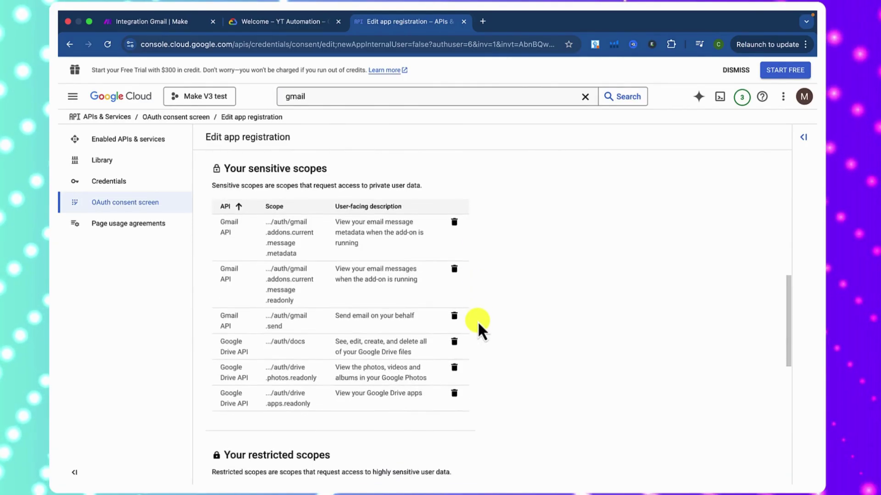
scroll(478, 321, "down", 10)
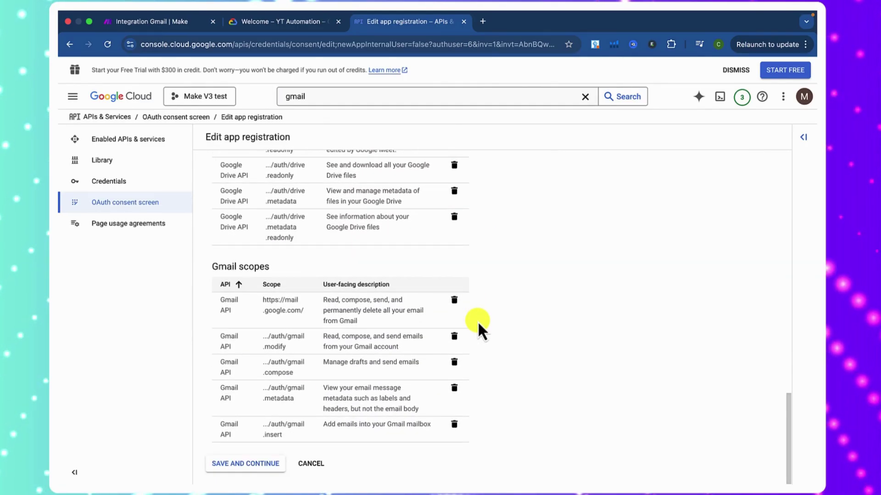
- Save the scopes, add the Gmail account's address as a test user, and continue to the summary
left_click(229, 464)
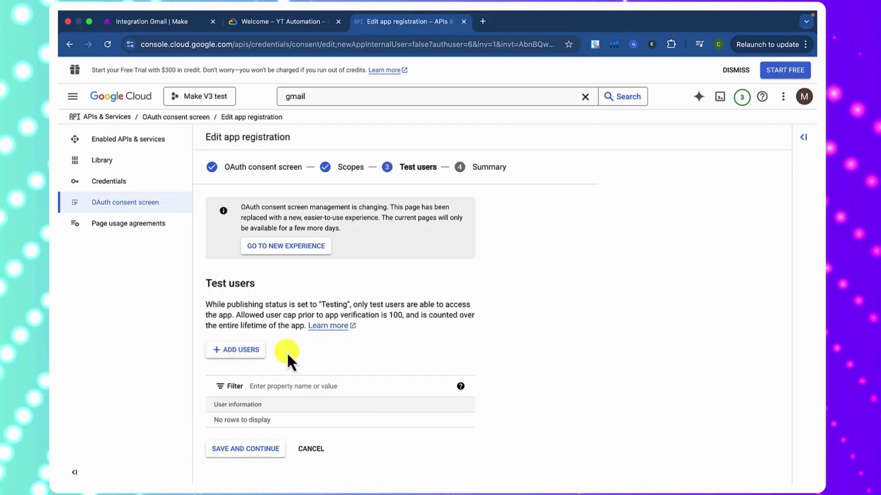
left_click(248, 352)
left_click(489, 172)
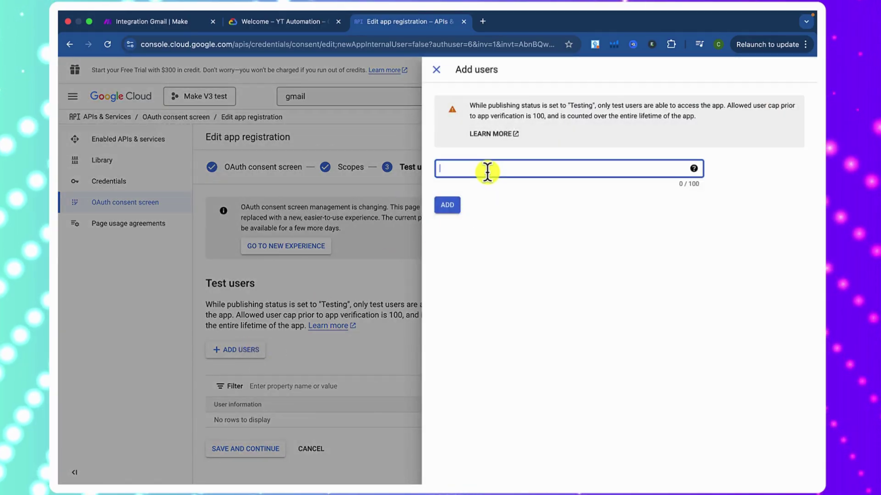
type("maz")
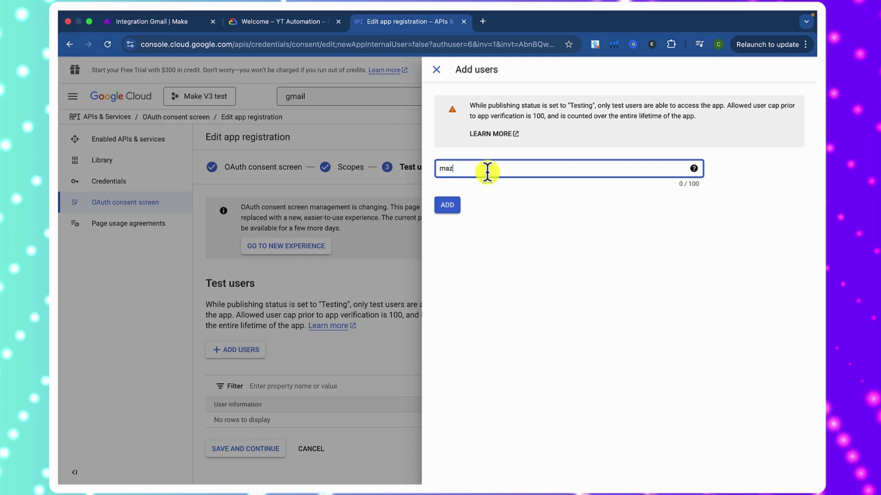
type("xai")
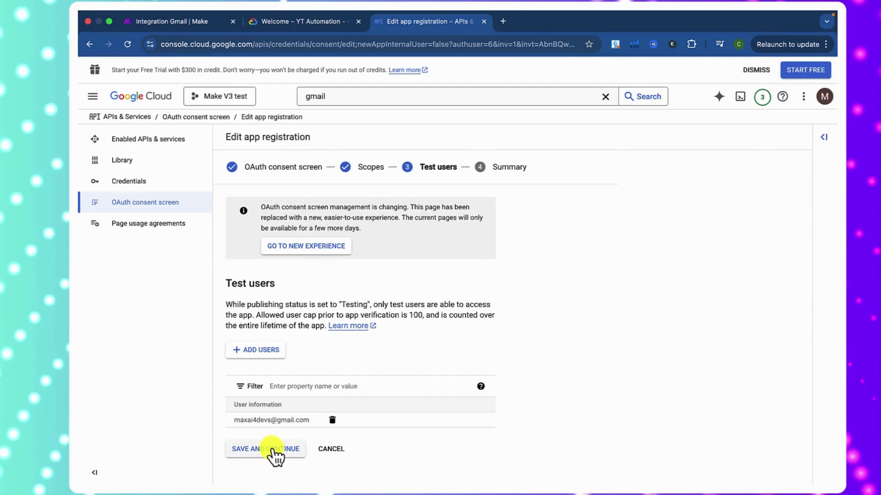
left_click(272, 450)
- From Credentials, start a new OAuth client ID of type Web application named Make
scroll(225, 204, "down", 15)
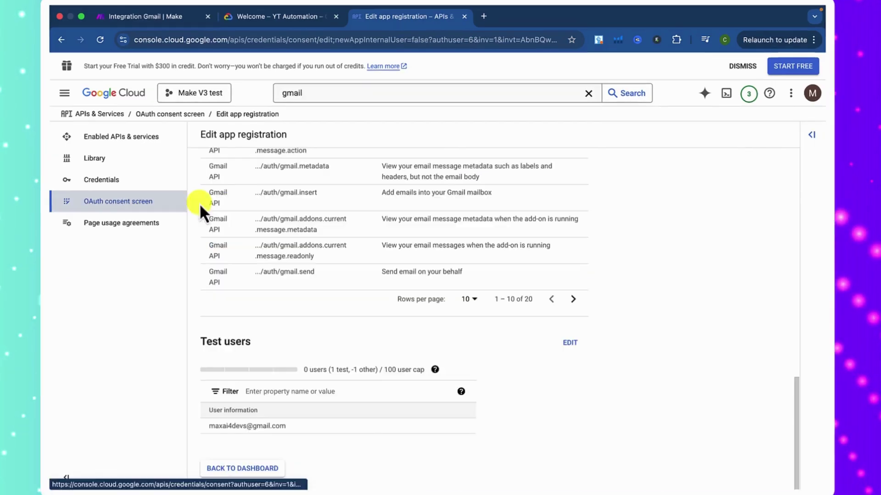
left_click(122, 181)
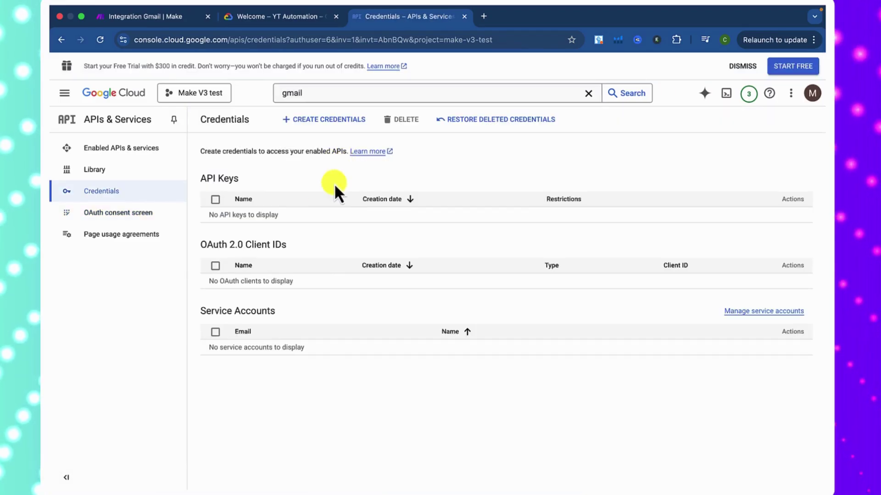
left_click(322, 127)
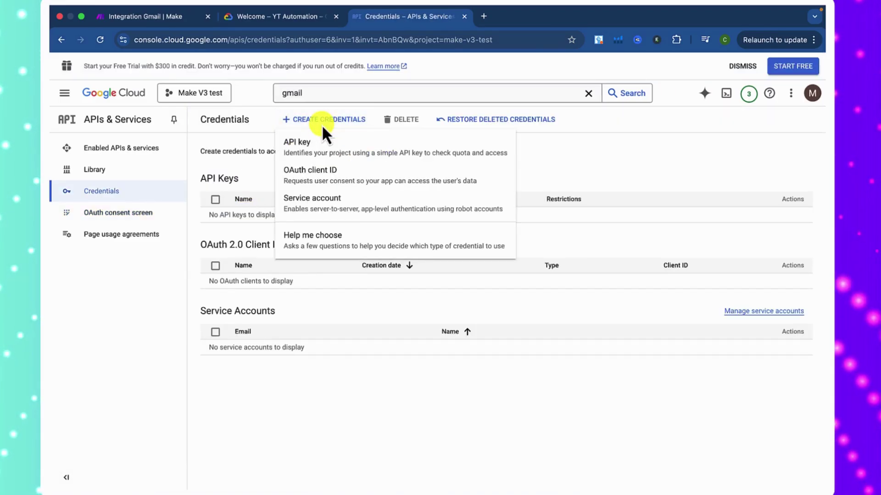
left_click(315, 175)
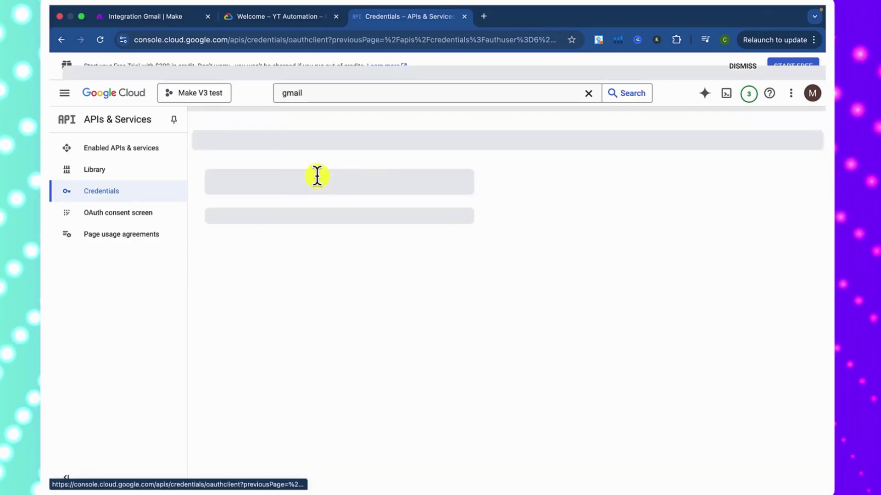
left_click(280, 219)
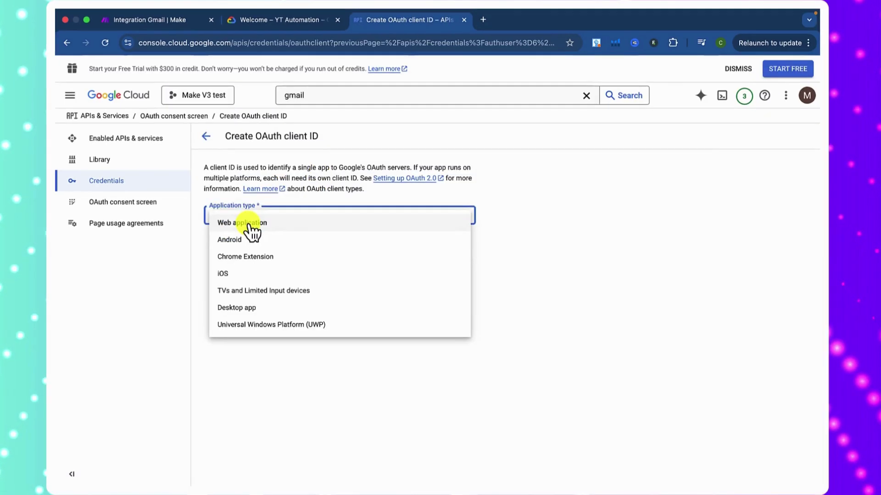
left_click(249, 224)
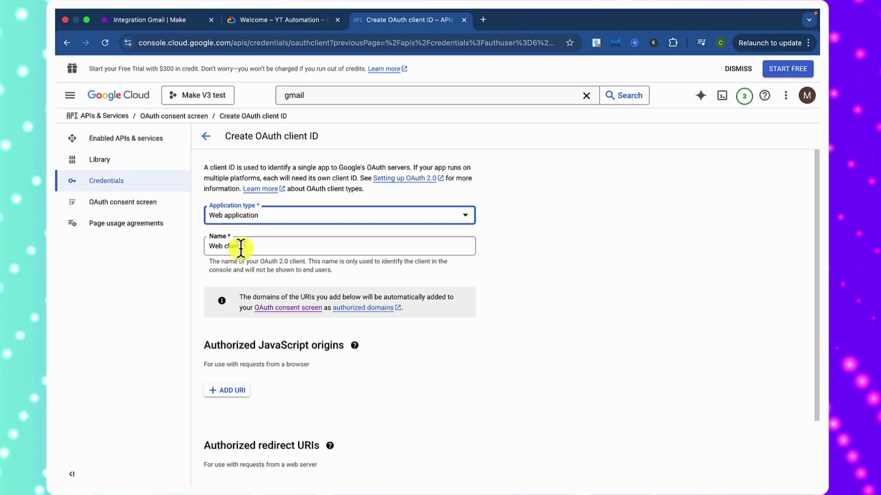
left_click(243, 248)
key("super+a")
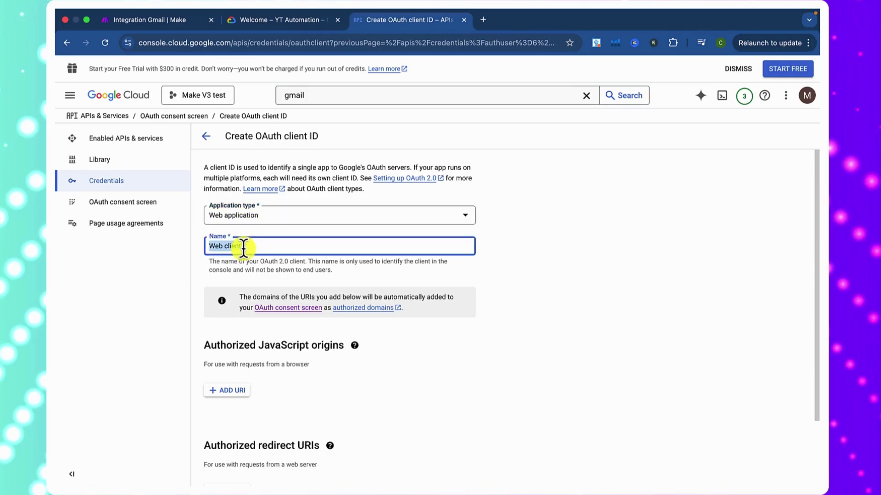
type("Make")
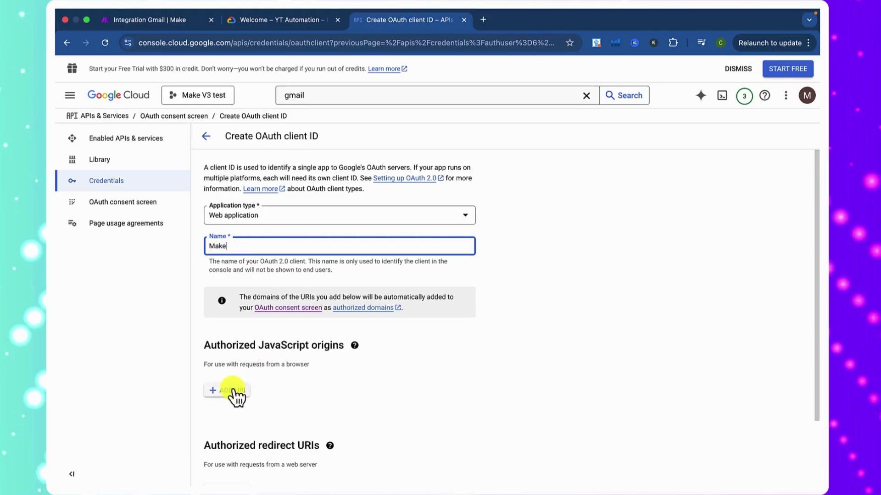
- Add an authorized redirect URI entry to the new Web application OAuth client
scroll(259, 370, "down", 2)
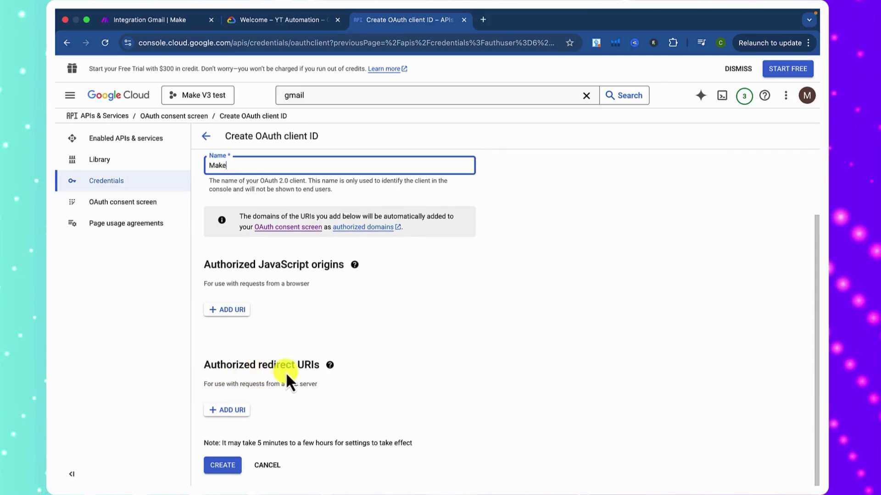
left_click(227, 415)
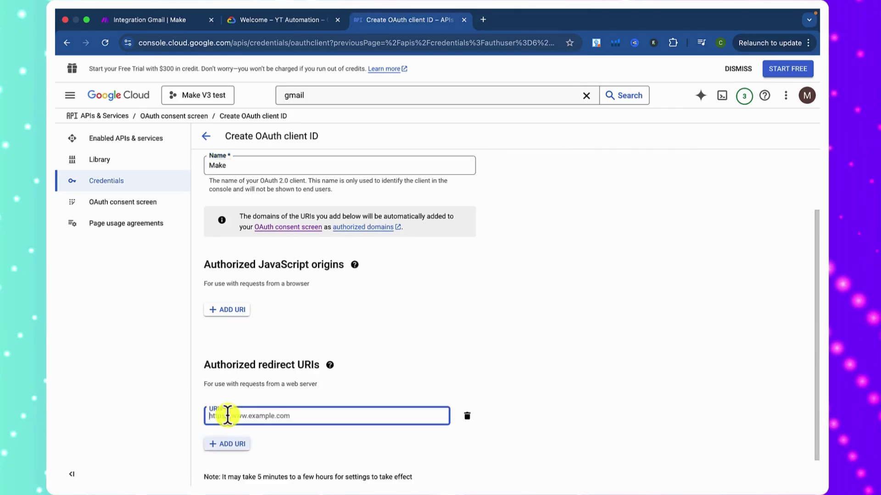
scroll(240, 416, "down", 1)
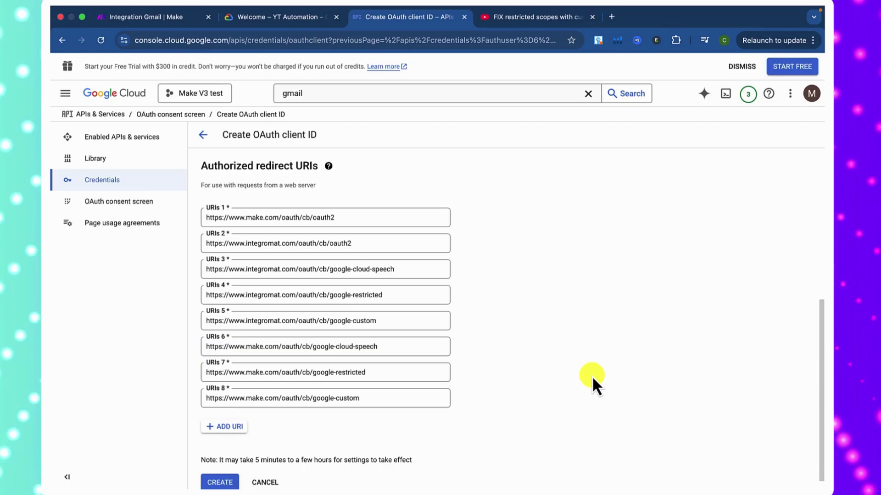
scroll(592, 375, "down", 1)
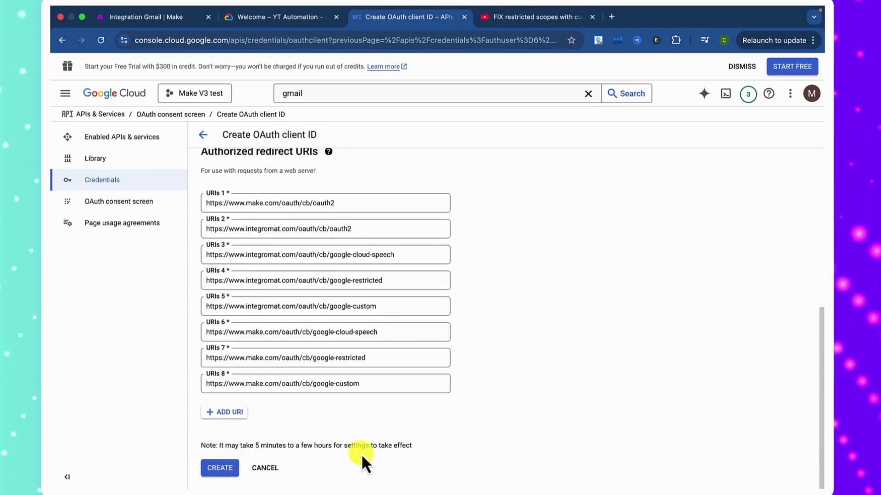
- Create the 'Make' OAuth client and copy its client ID back to Make
left_click(217, 467)
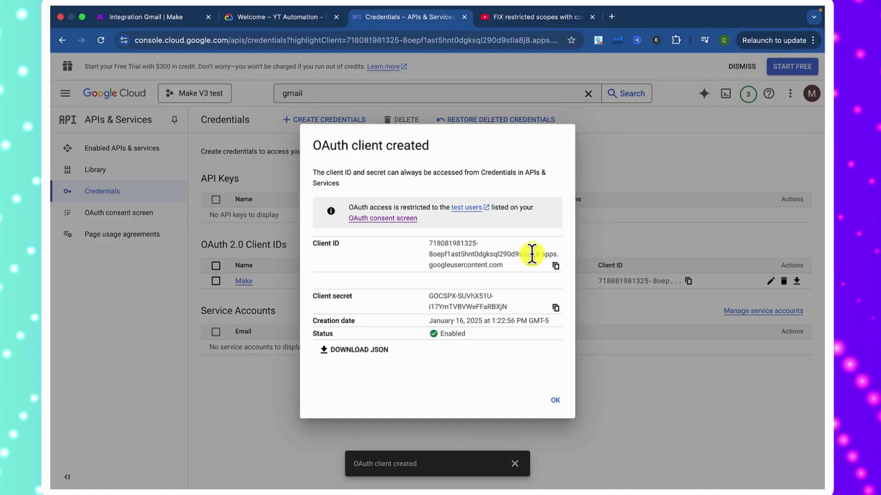
left_click(555, 268)
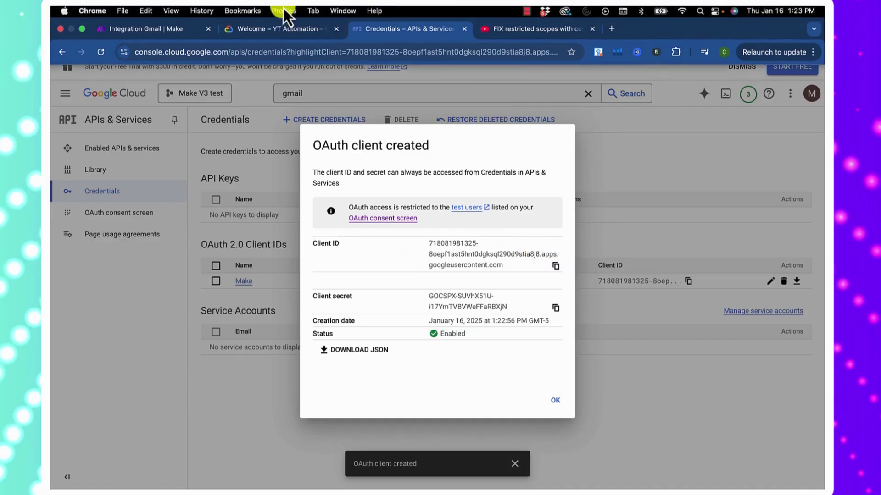
left_click(133, 29)
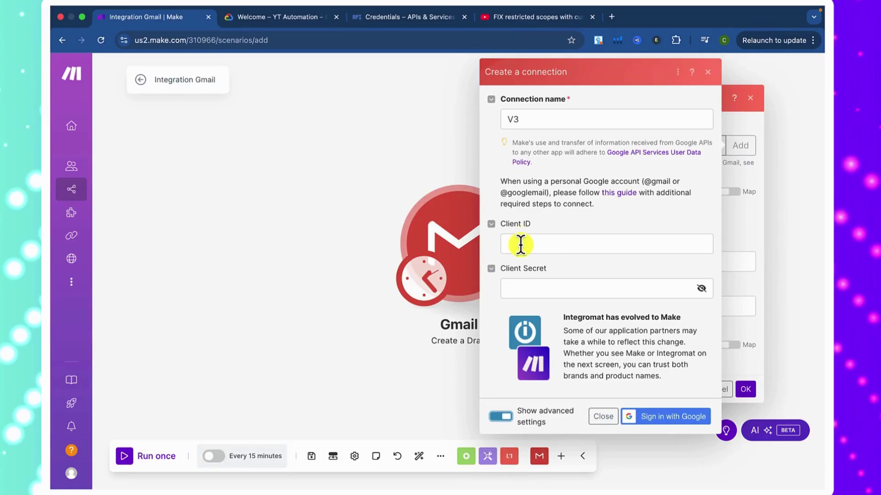
- Fill Make's V3 connection with the Cloud Console client ID and client secret
left_click(520, 244)
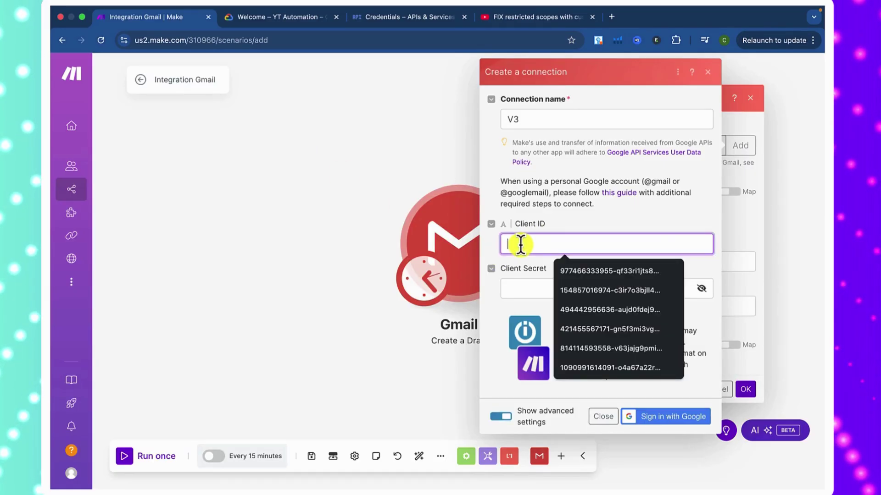
key("super+v")
left_click(543, 285)
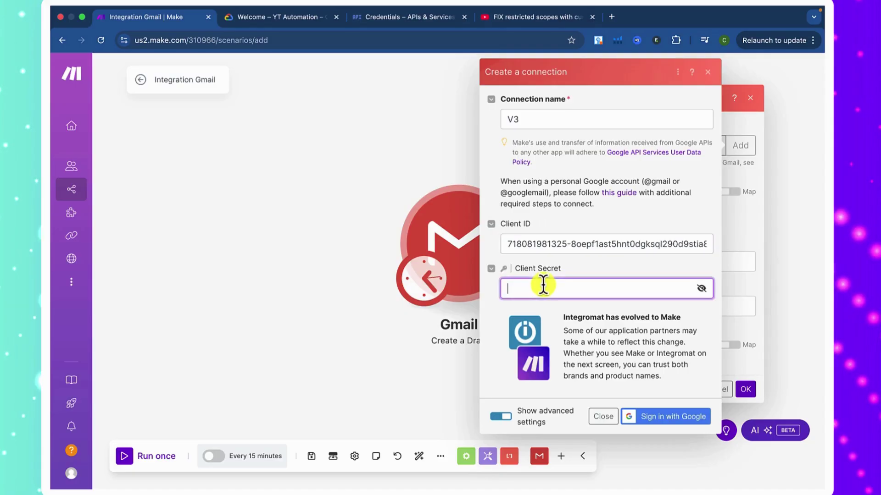
left_click(369, 18)
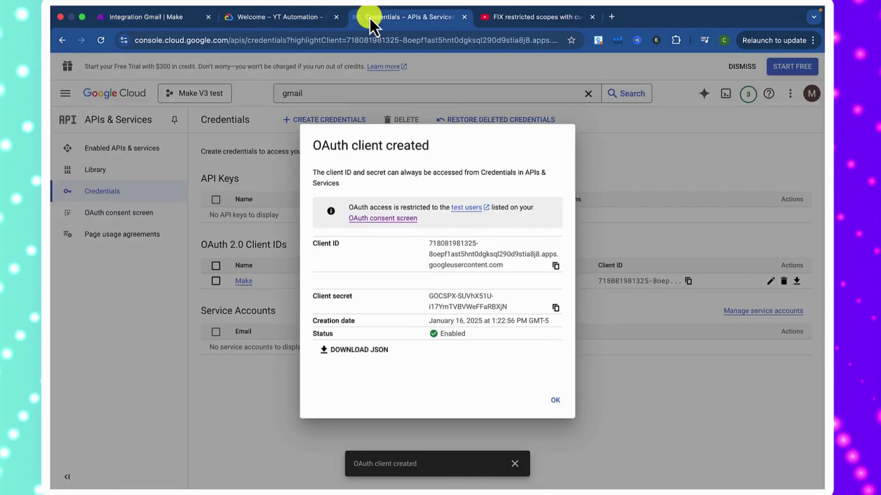
left_click(555, 307)
left_click(142, 18)
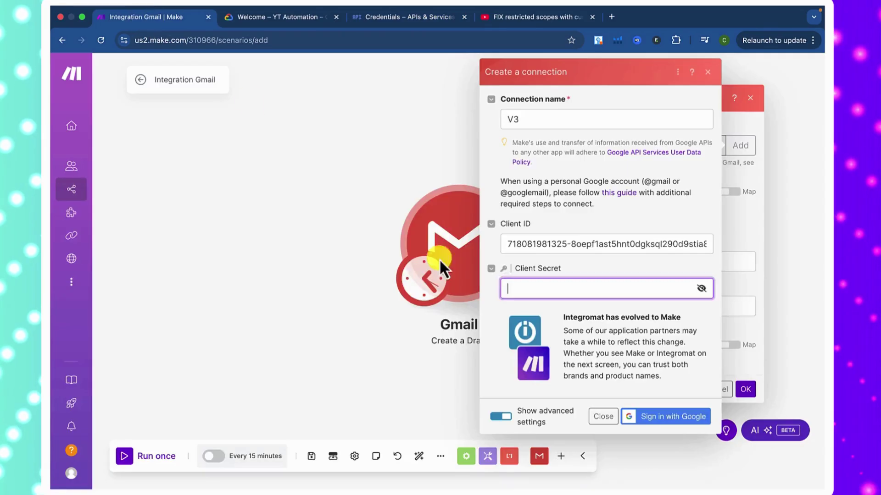
key("super+v")
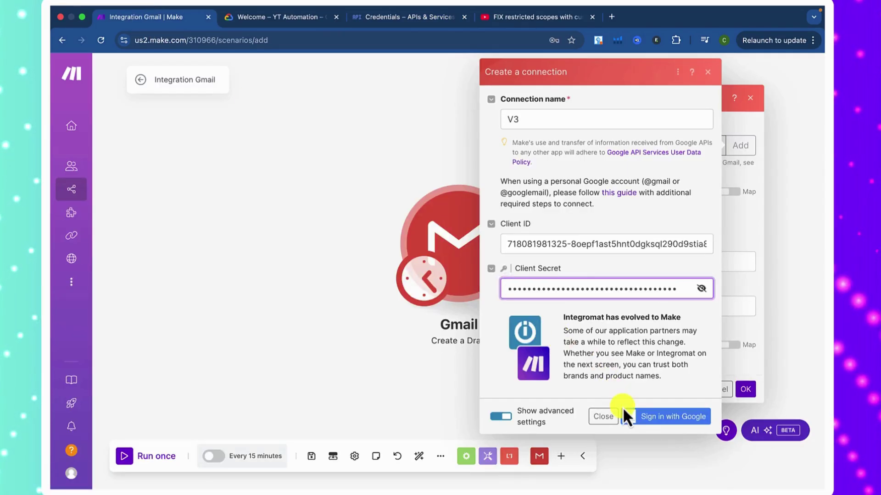
- Authorize integromat.com past the unverified-app warning to read, compose and send Gmail
left_click(660, 416)
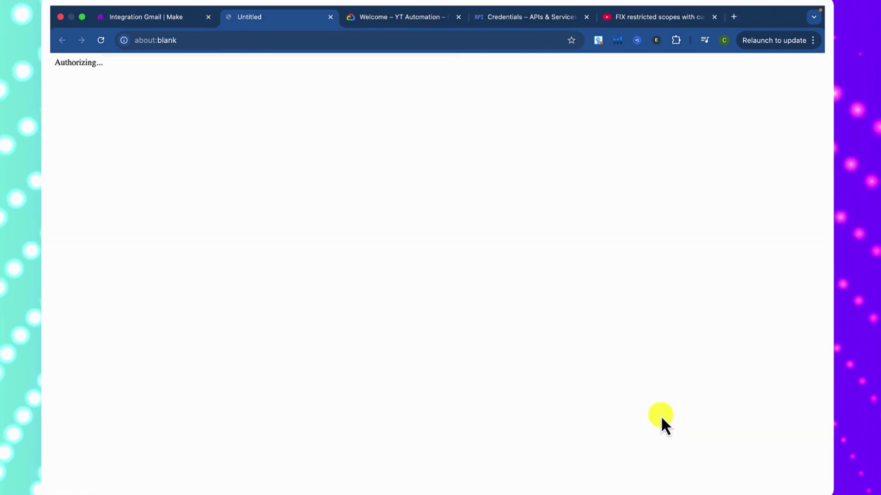
left_click(579, 326)
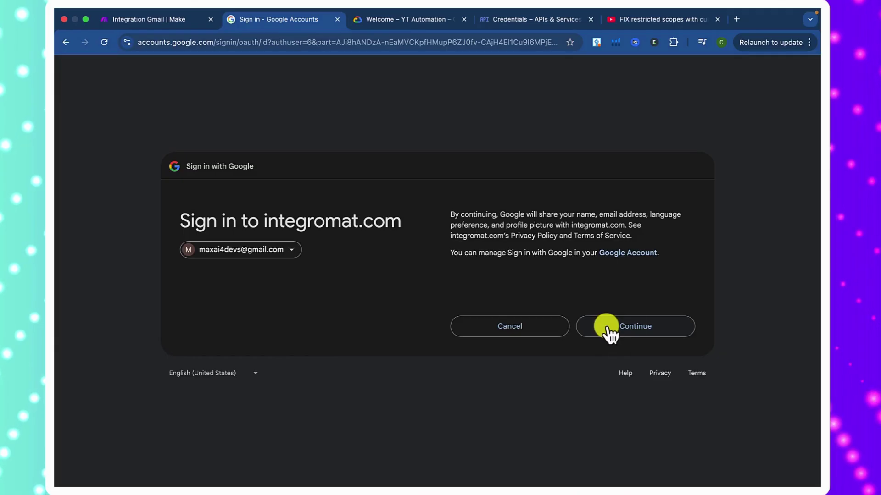
left_click(605, 328)
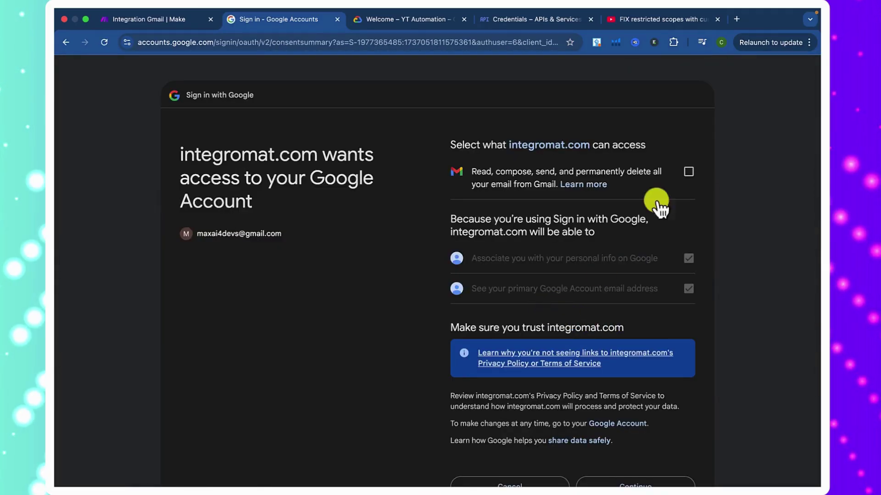
left_click(688, 172)
scroll(653, 308, "down", 2)
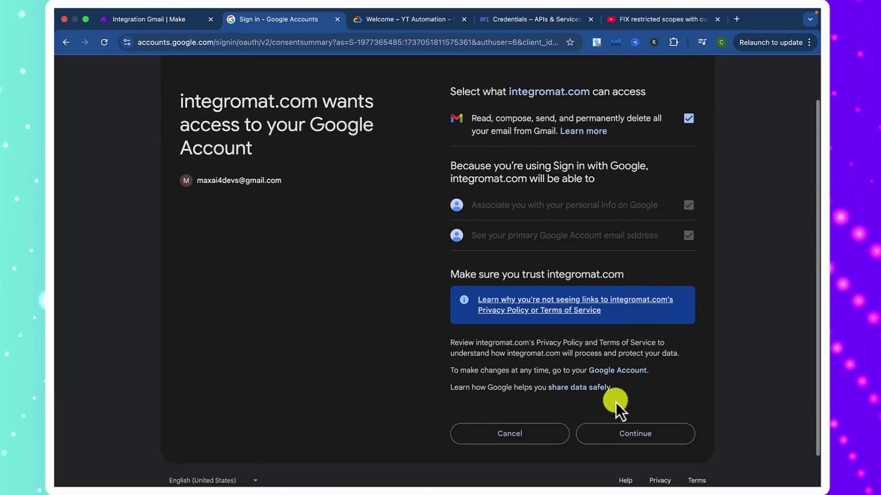
left_click(621, 435)
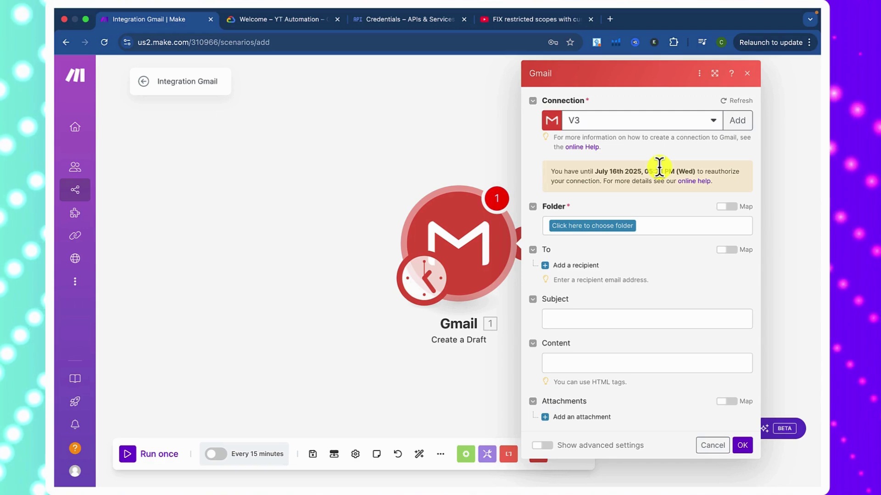
- Save the module with folder Drafts, subject 'This is a test draft', content 'Hi my name is Test'
left_click(590, 236)
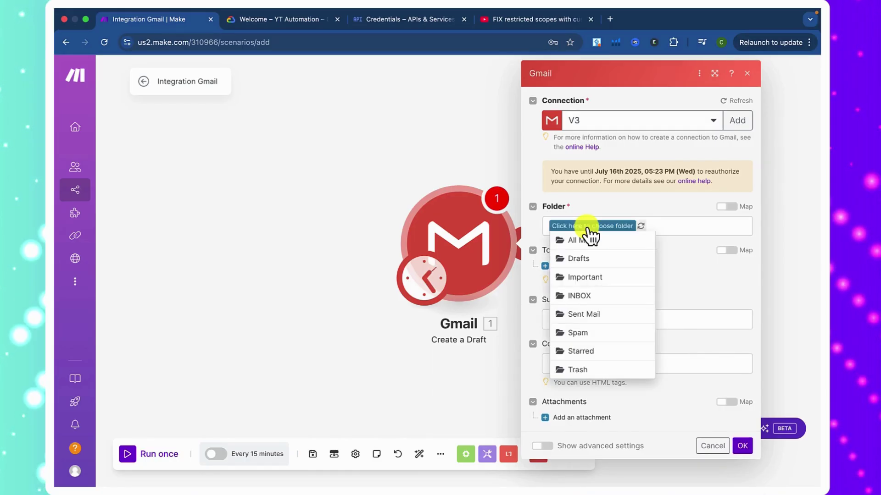
left_click(575, 260)
left_click(582, 324)
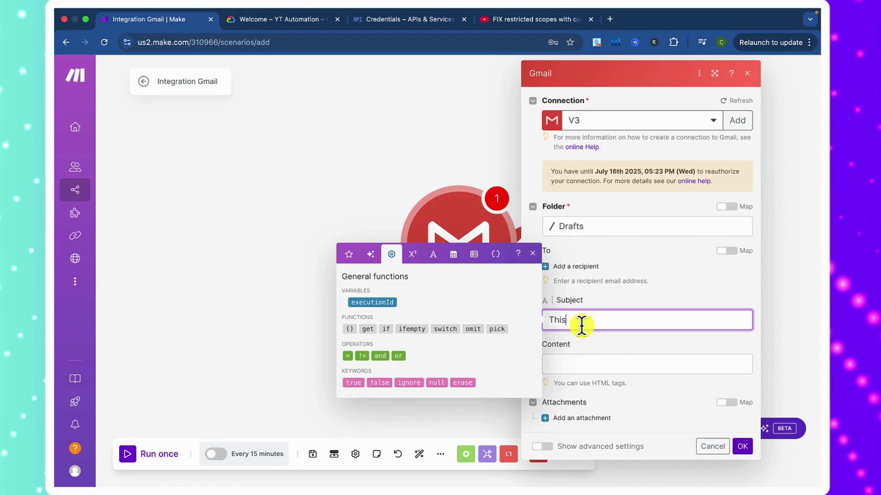
type("This is a test")
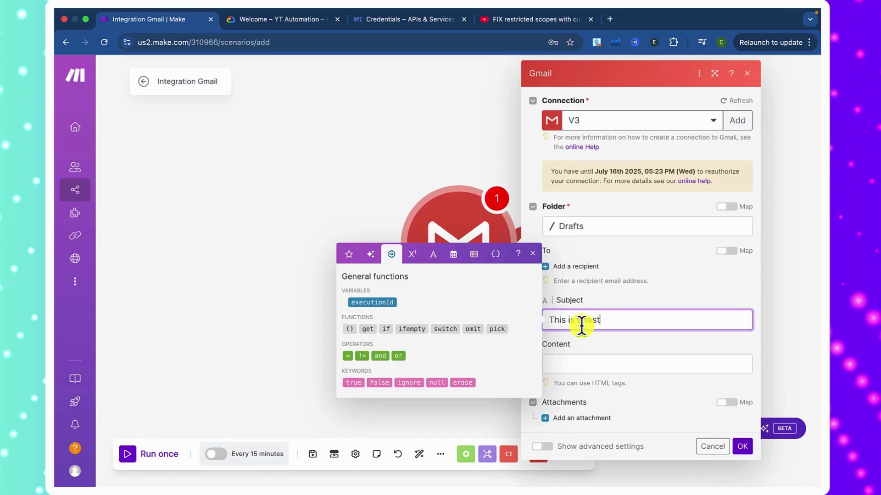
type("draft")
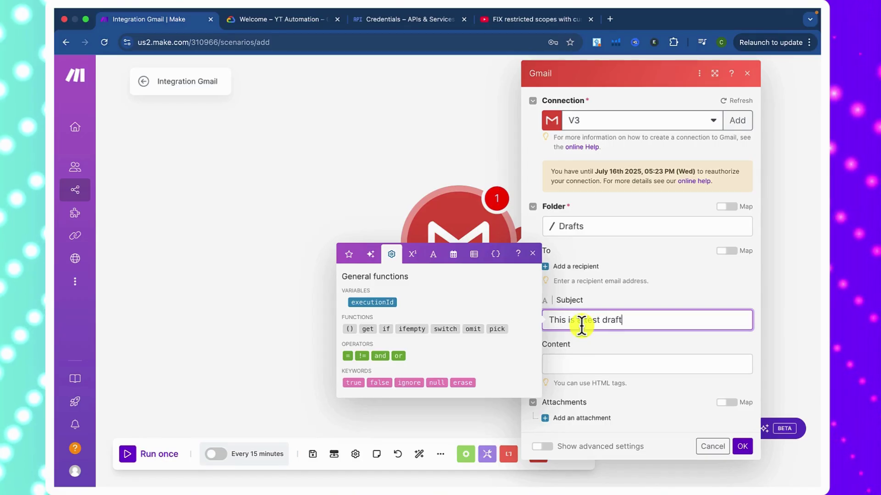
left_click(589, 362)
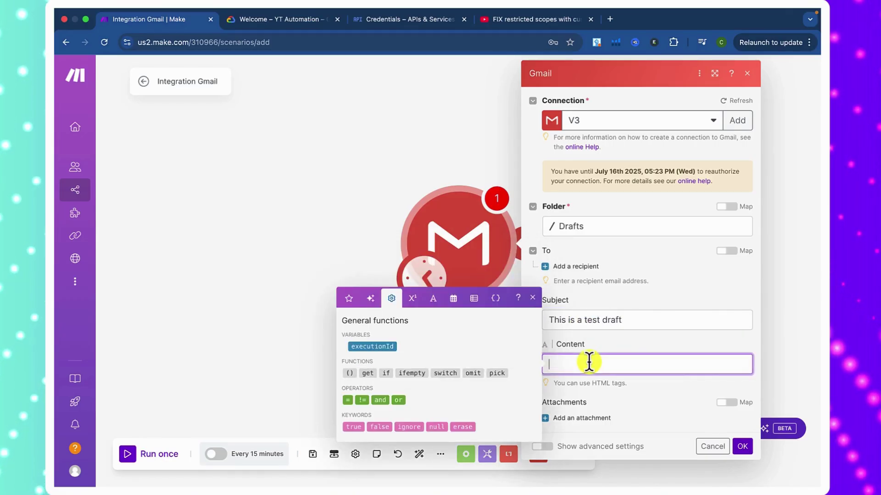
type("Hi my name is")
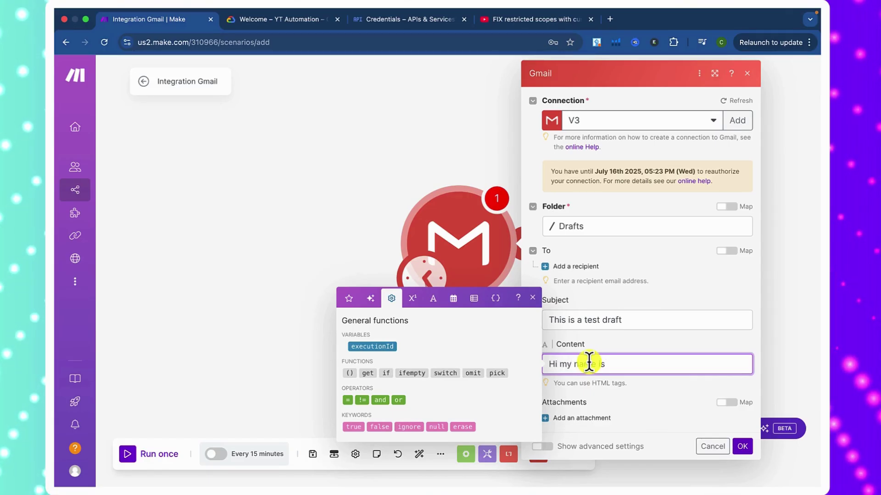
type(" Test")
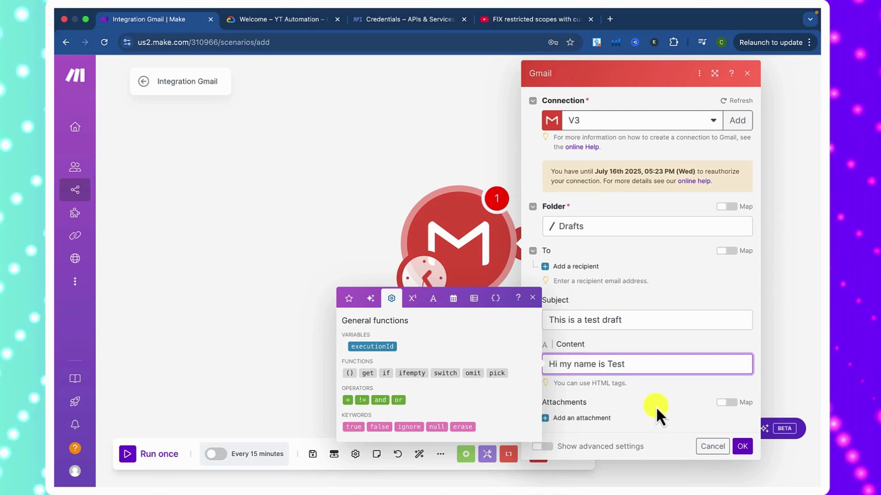
left_click(532, 298)
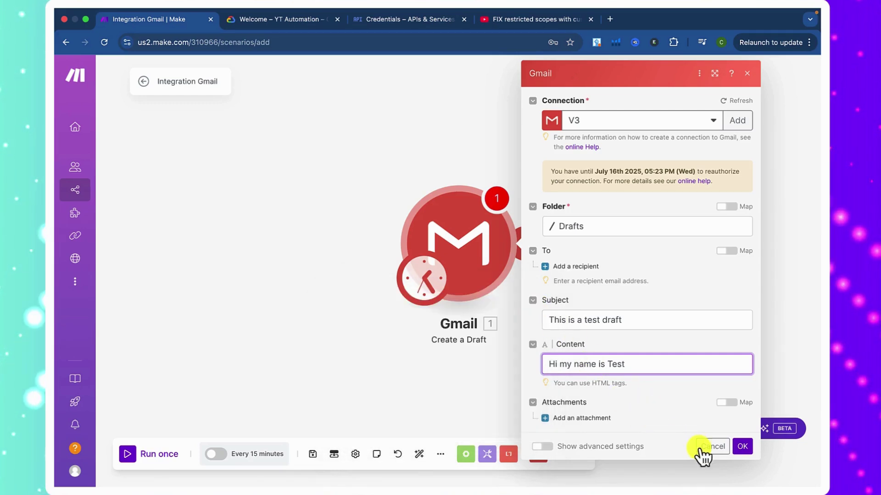
left_click(741, 447)
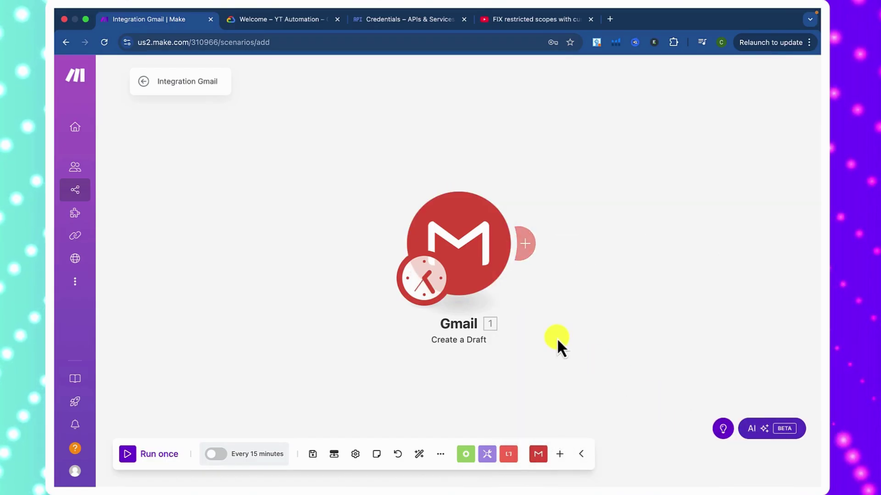
- Run only the Gmail Create a Draft module once, then open a new tab for Gmail
right_click(460, 240)
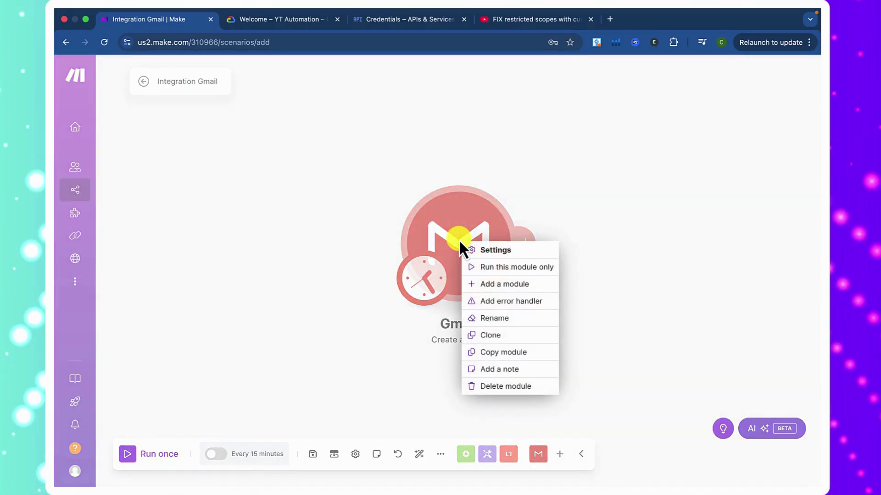
left_click(491, 268)
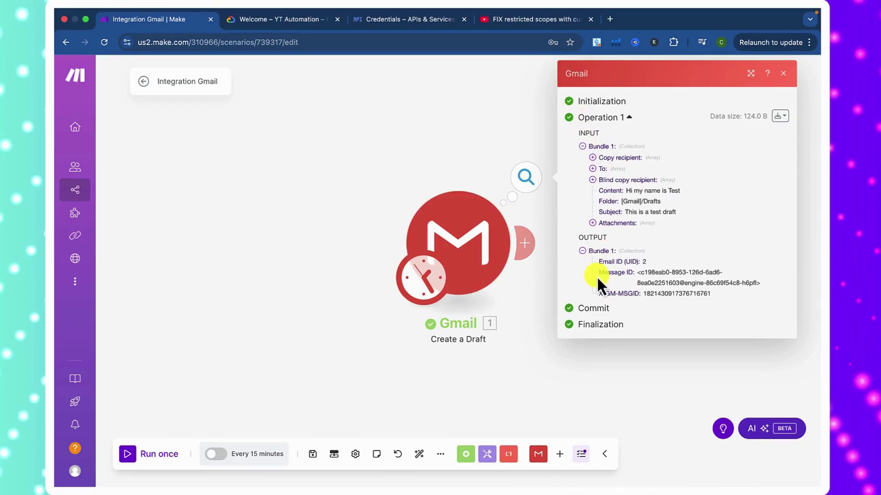
left_click(610, 20)
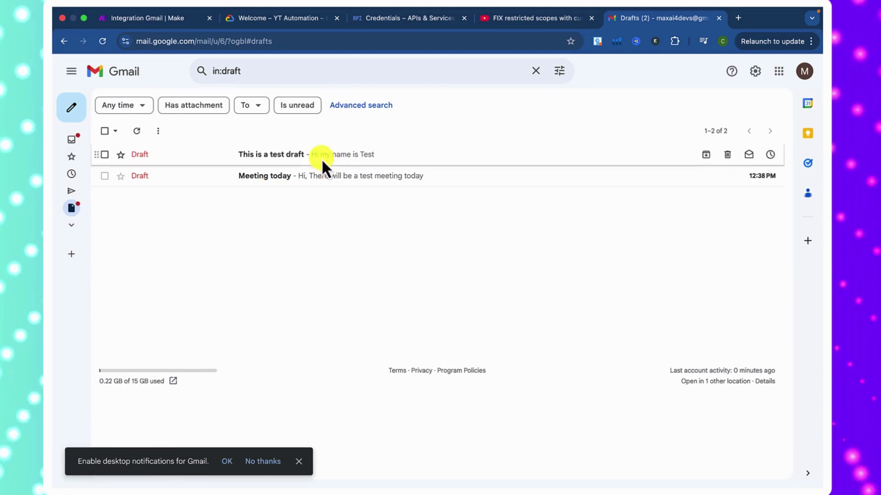
- Inspect the 'This is a test draft' and 'Meeting today' drafts, then return to Make's run output
left_click(365, 161)
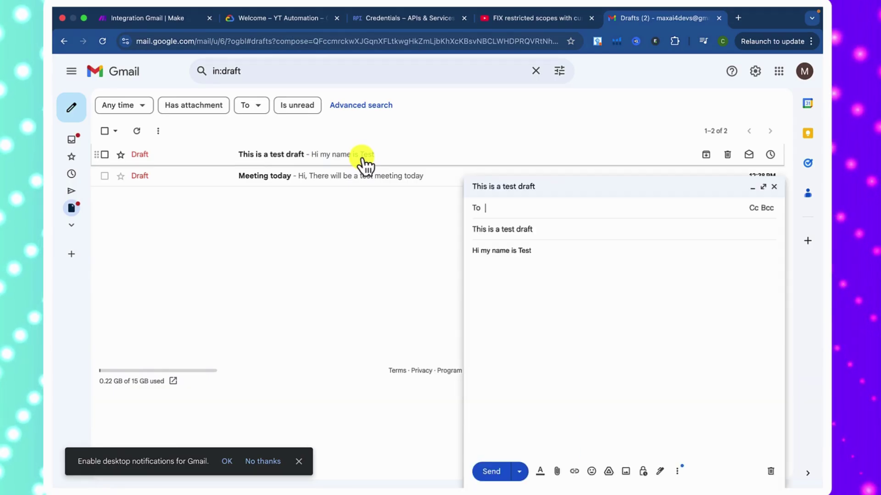
left_click(173, 178)
left_click(191, 157)
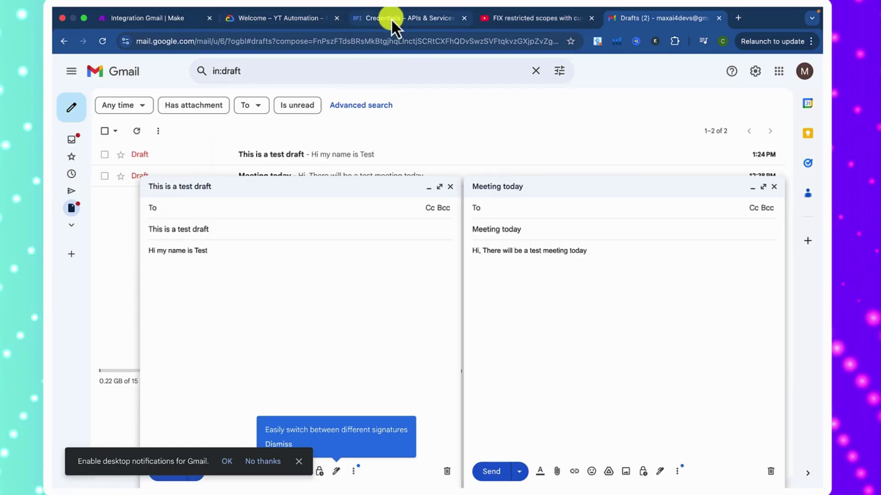
left_click(189, 24)
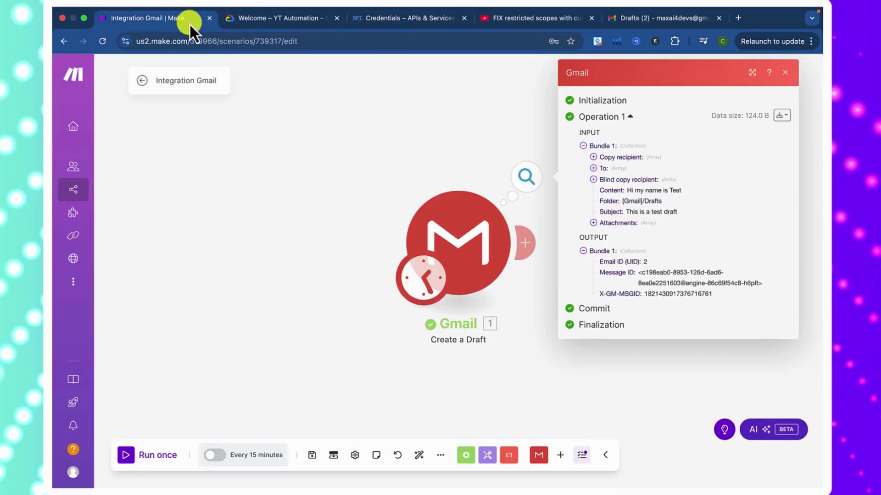